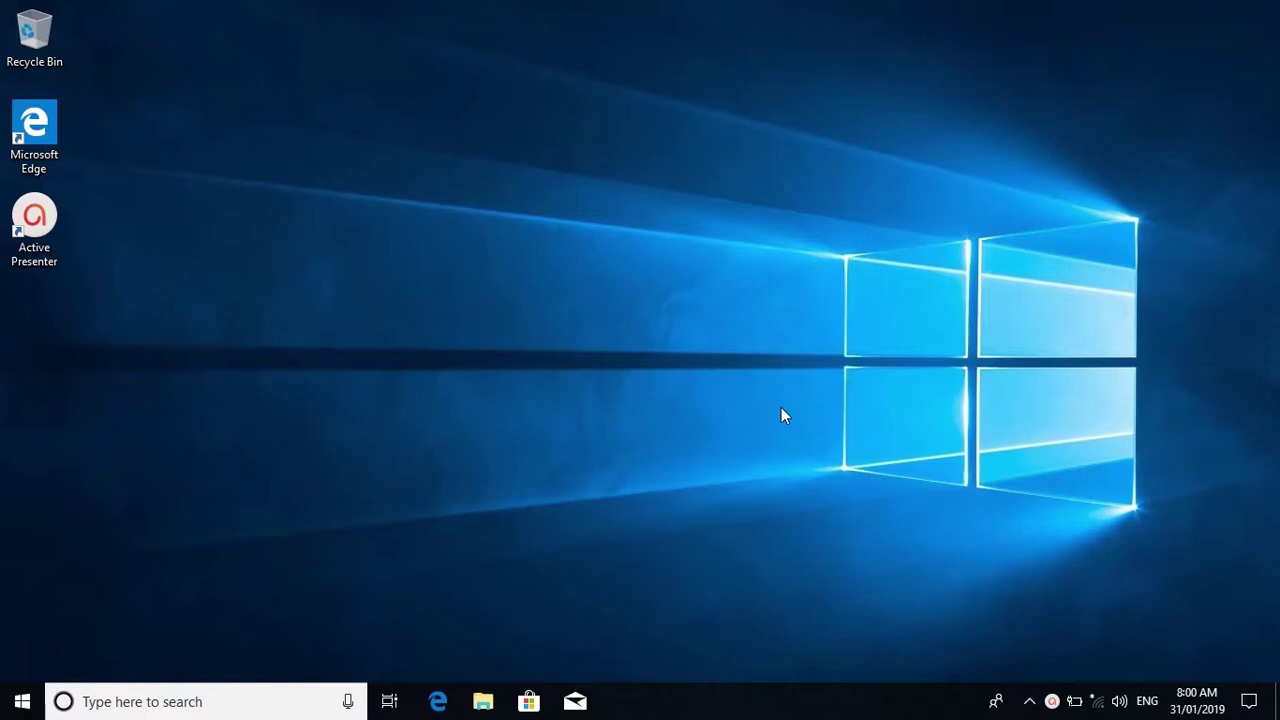
- Join Catholic Education Wireless with the school username and password, accepting the certificate prompt
{"action": "left_click", "coordinate": [1099, 702]}
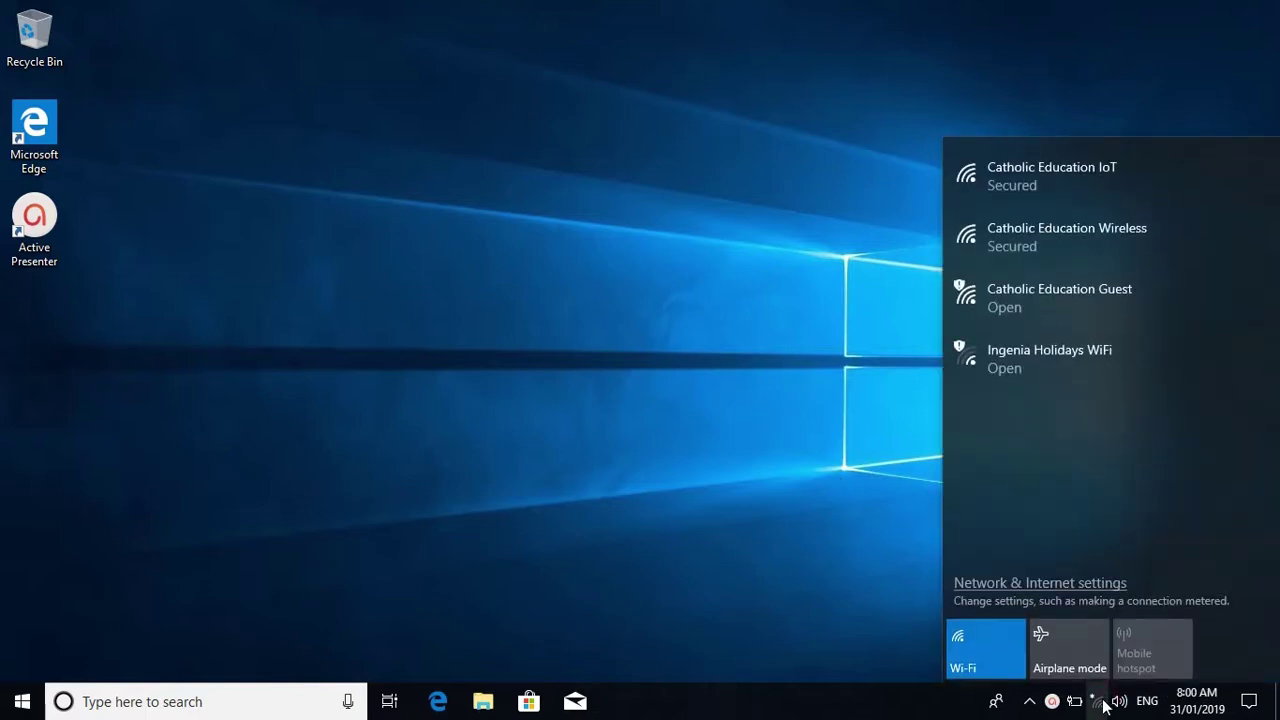
{"action": "left_click", "coordinate": [1028, 247]}
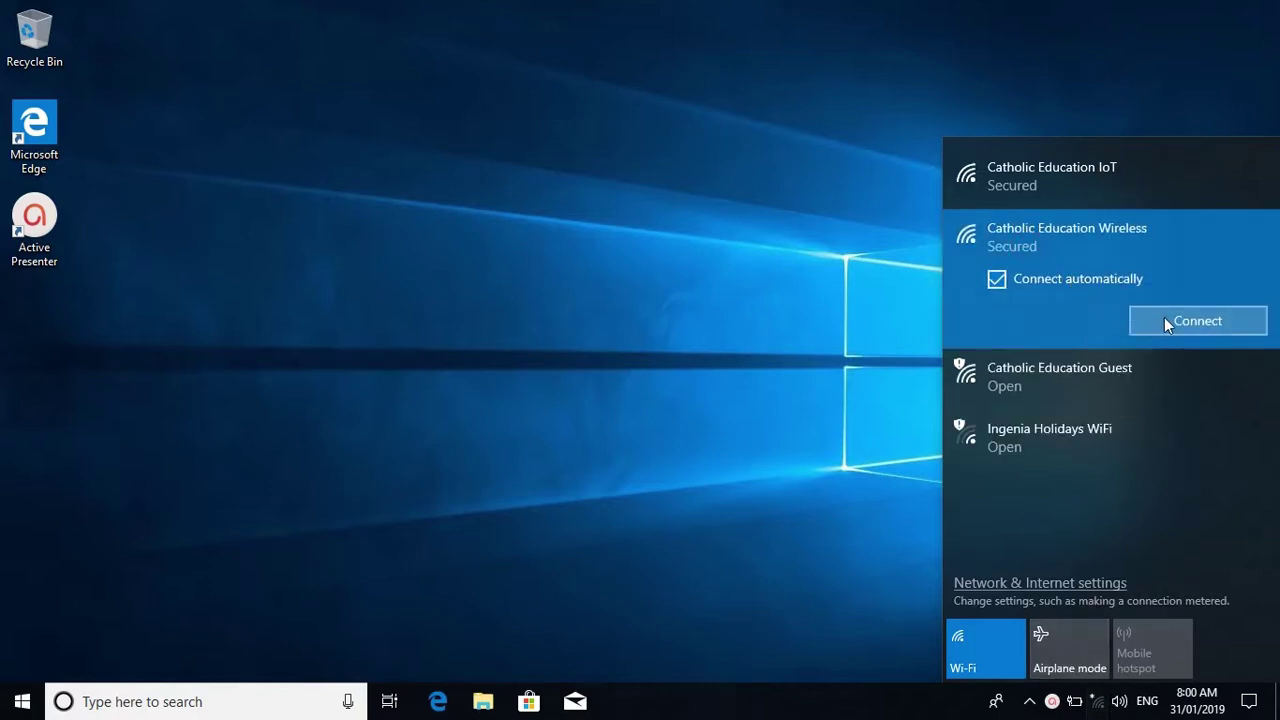
{"action": "left_click", "coordinate": [1164, 318]}
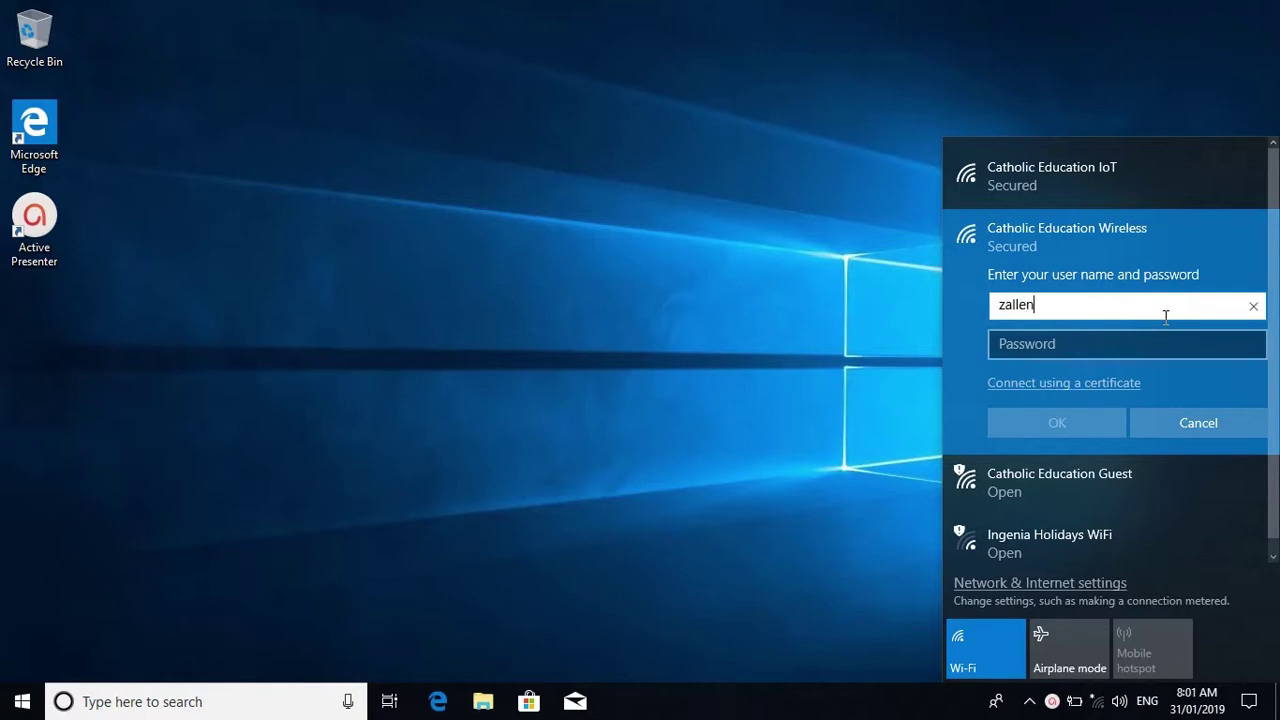
{"action": "key", "text": "Tab"}
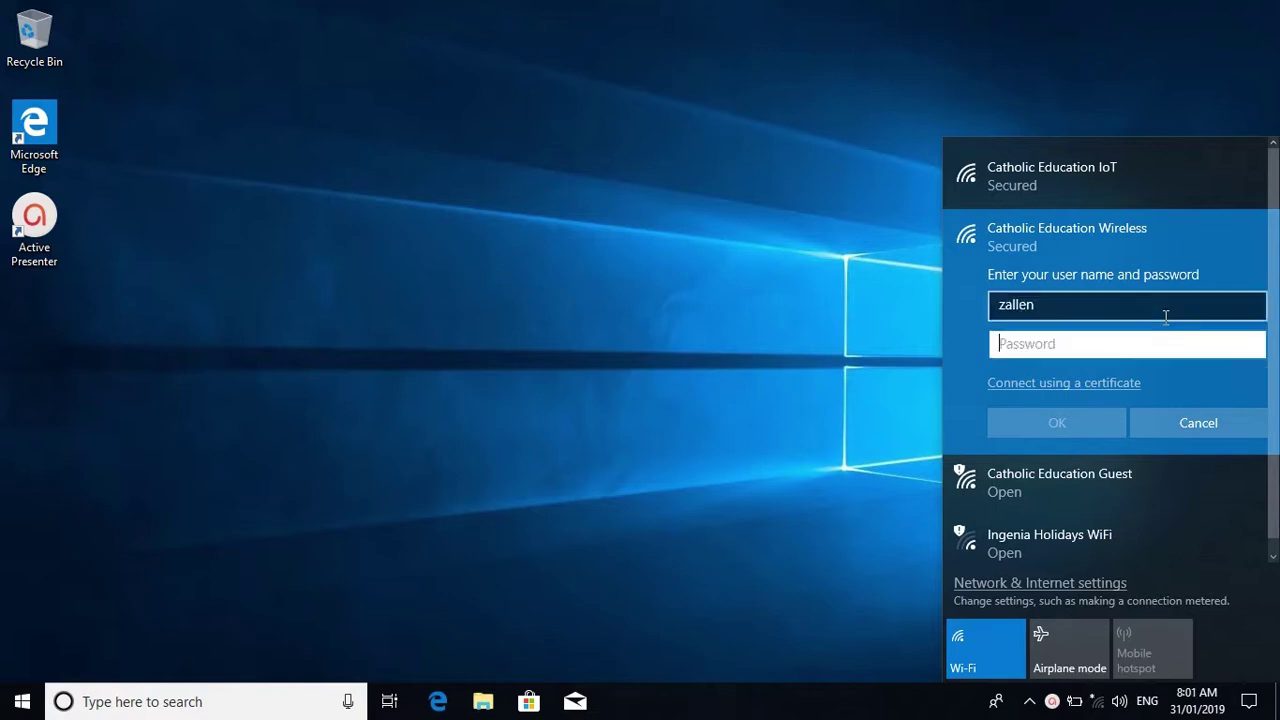
{"action": "type", "text": "********"}
{"action": "left_click", "coordinate": [1095, 418]}
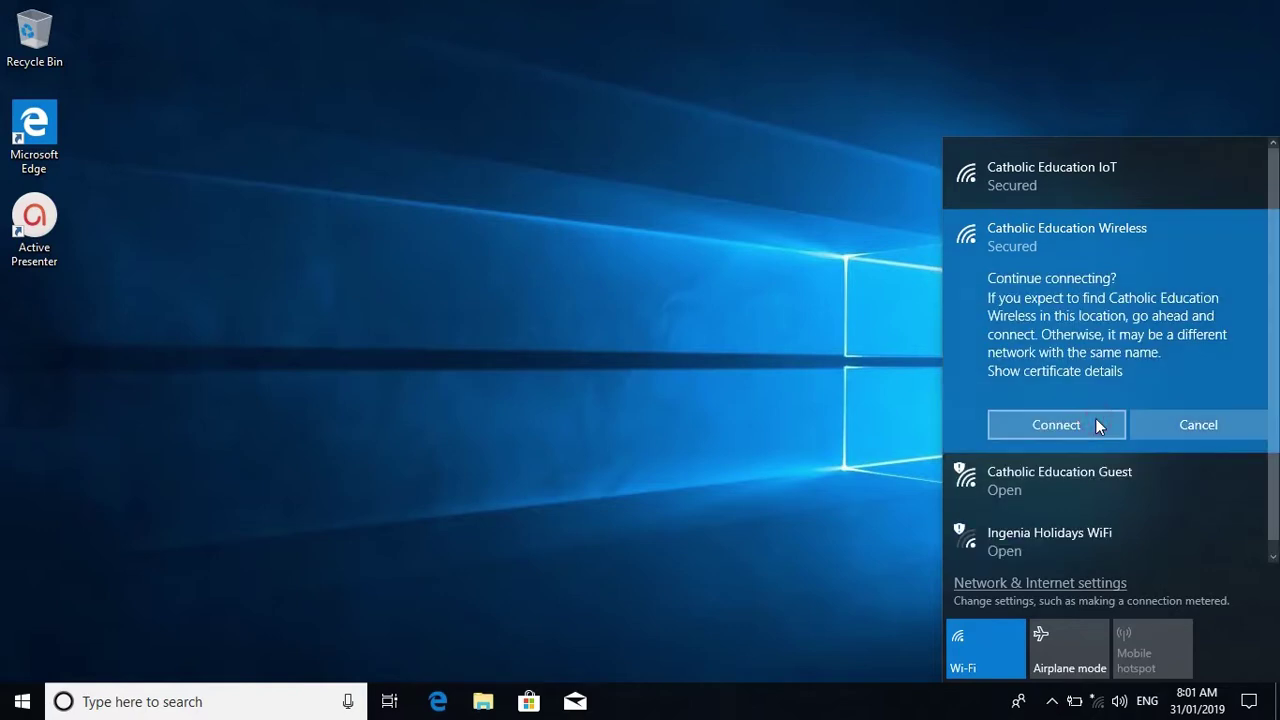
{"action": "left_click", "coordinate": [1095, 420]}
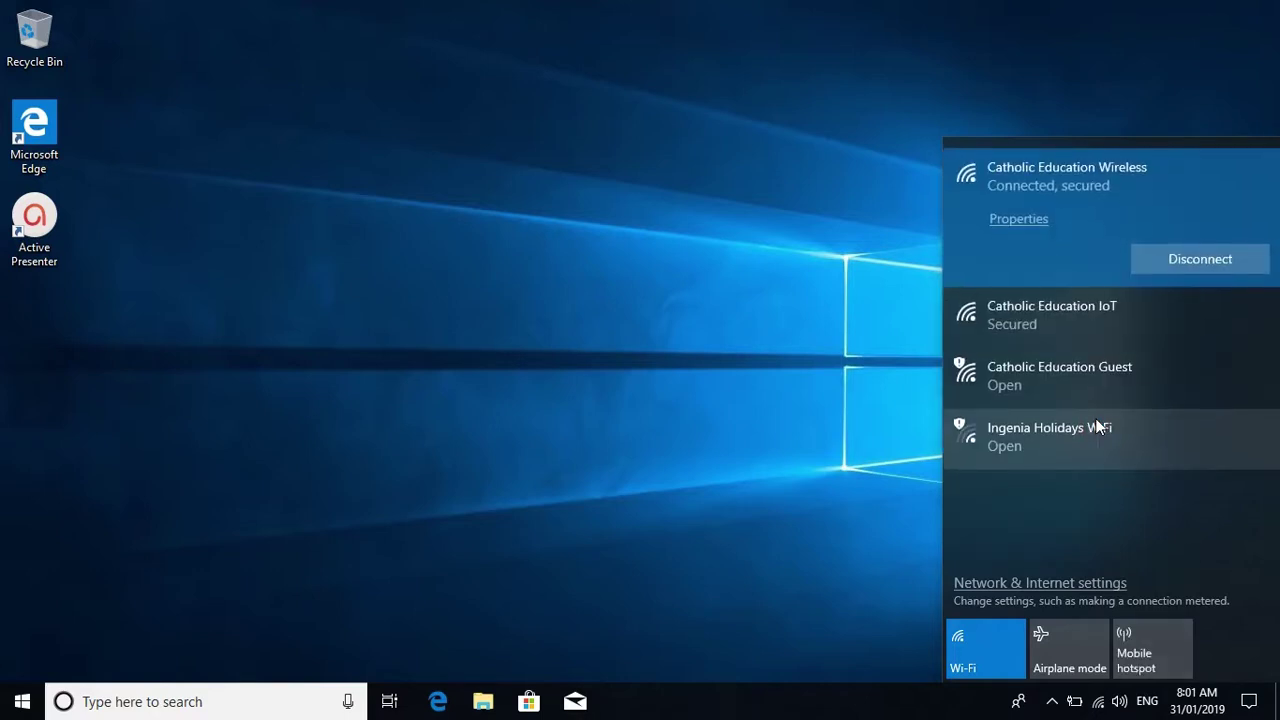
{"action": "left_click", "coordinate": [643, 336]}
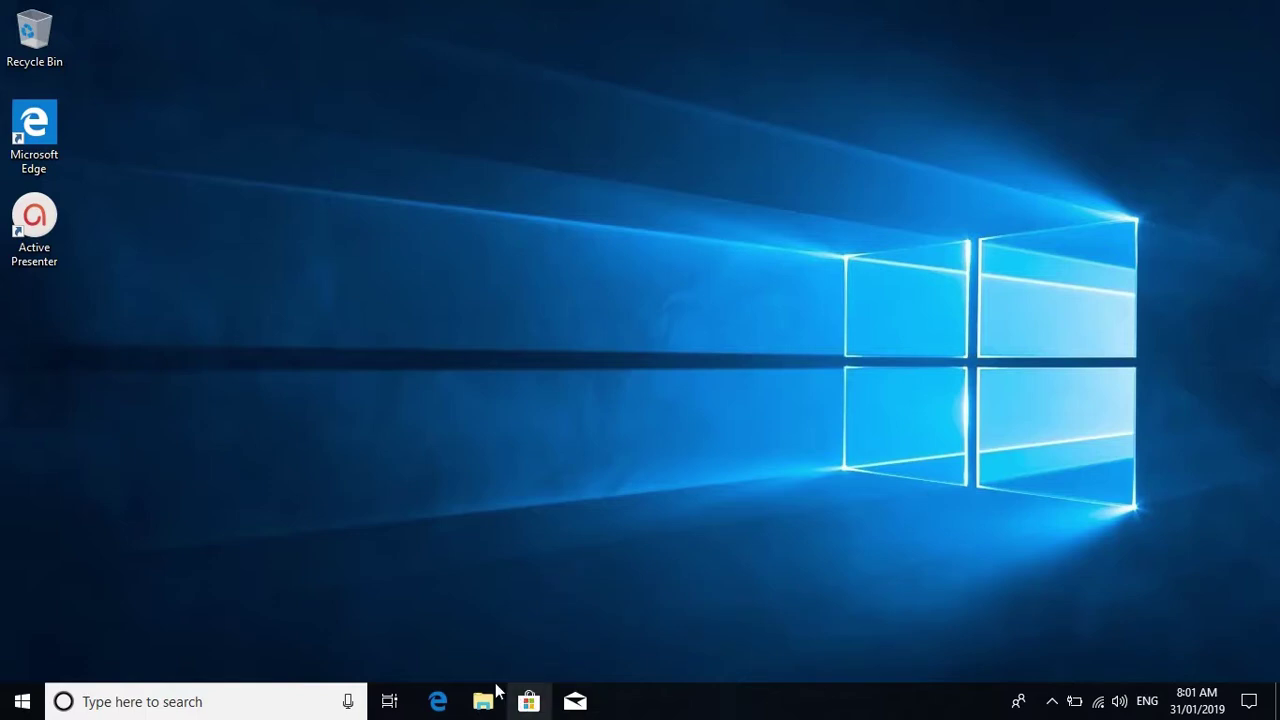
- Search Windows for 'store' and launch the Microsoft Store best match
{"action": "left_click", "coordinate": [108, 700]}
{"action": "type", "text": "store"}
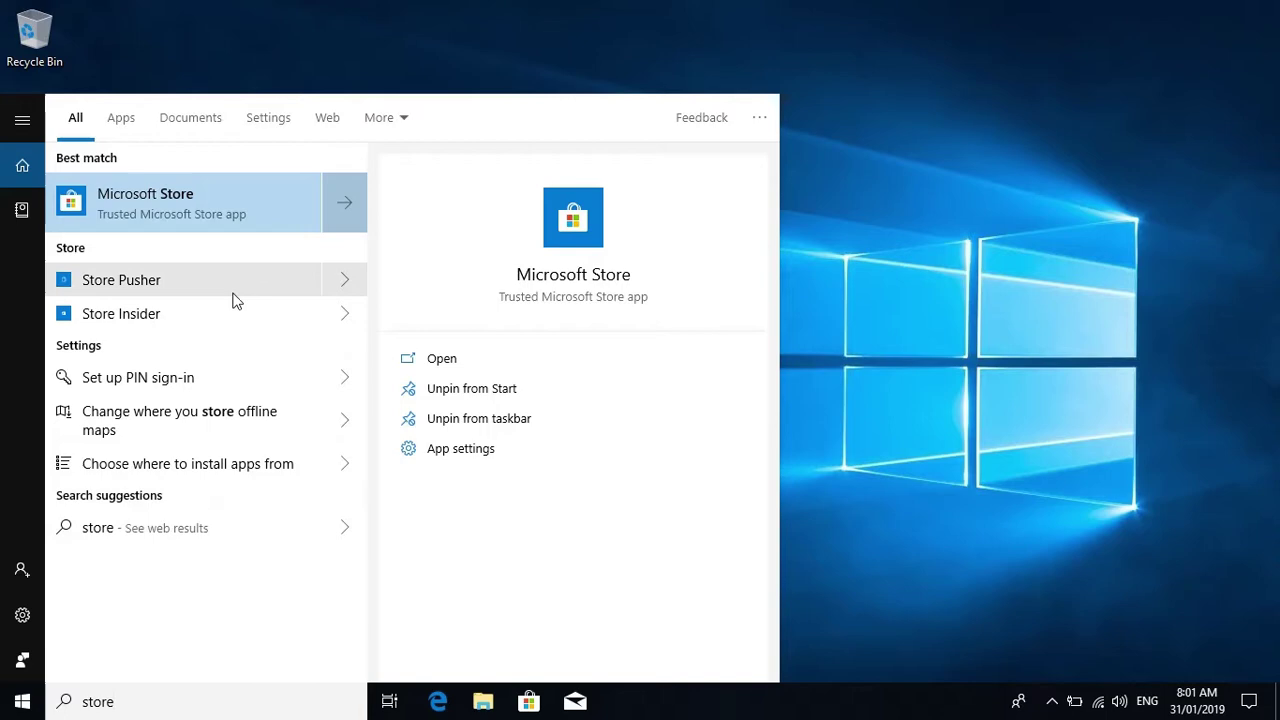
{"action": "left_click", "coordinate": [256, 206]}
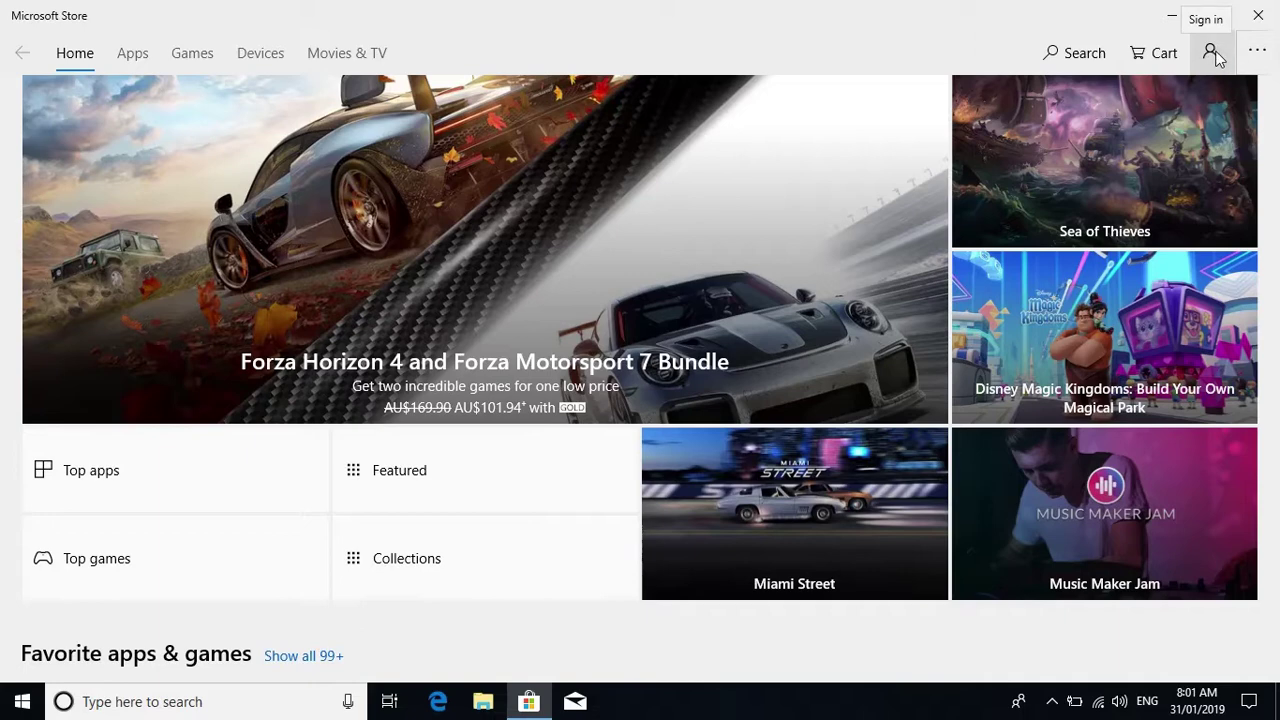
- Start Store sign-in from the account menu and pick a different work or school account
{"action": "left_click", "coordinate": [1212, 54]}
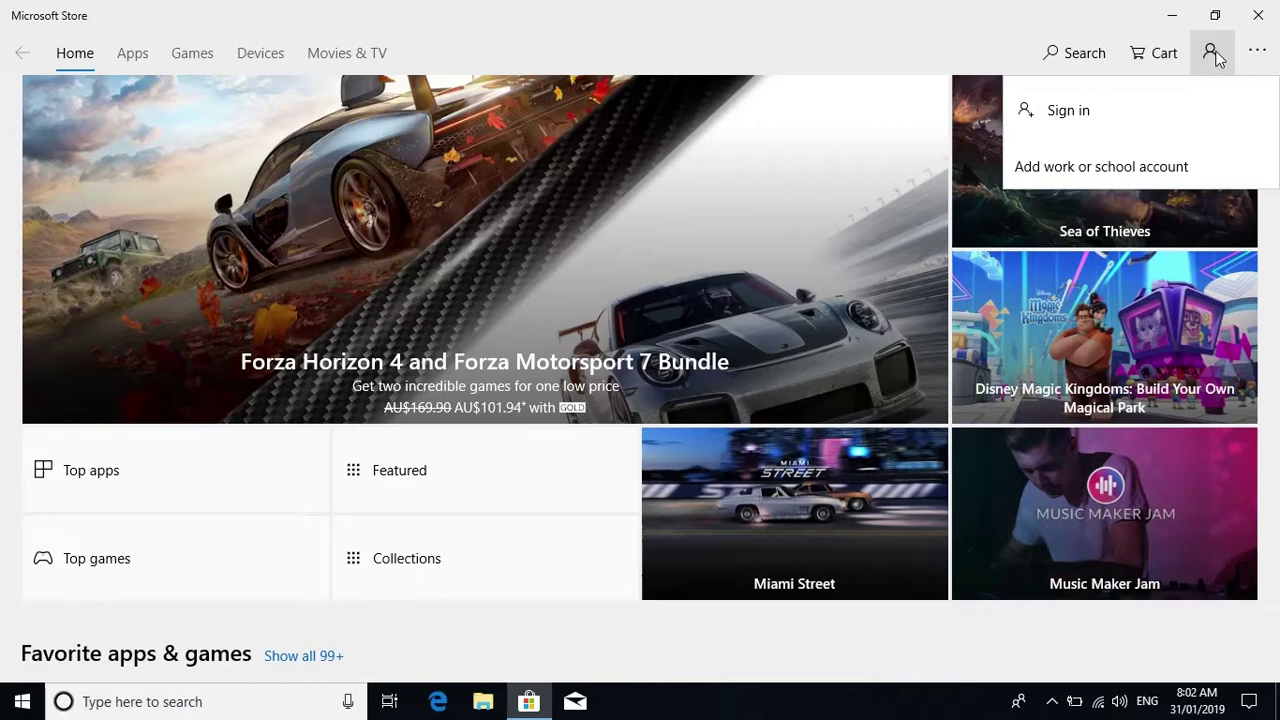
{"action": "left_click", "coordinate": [1218, 168]}
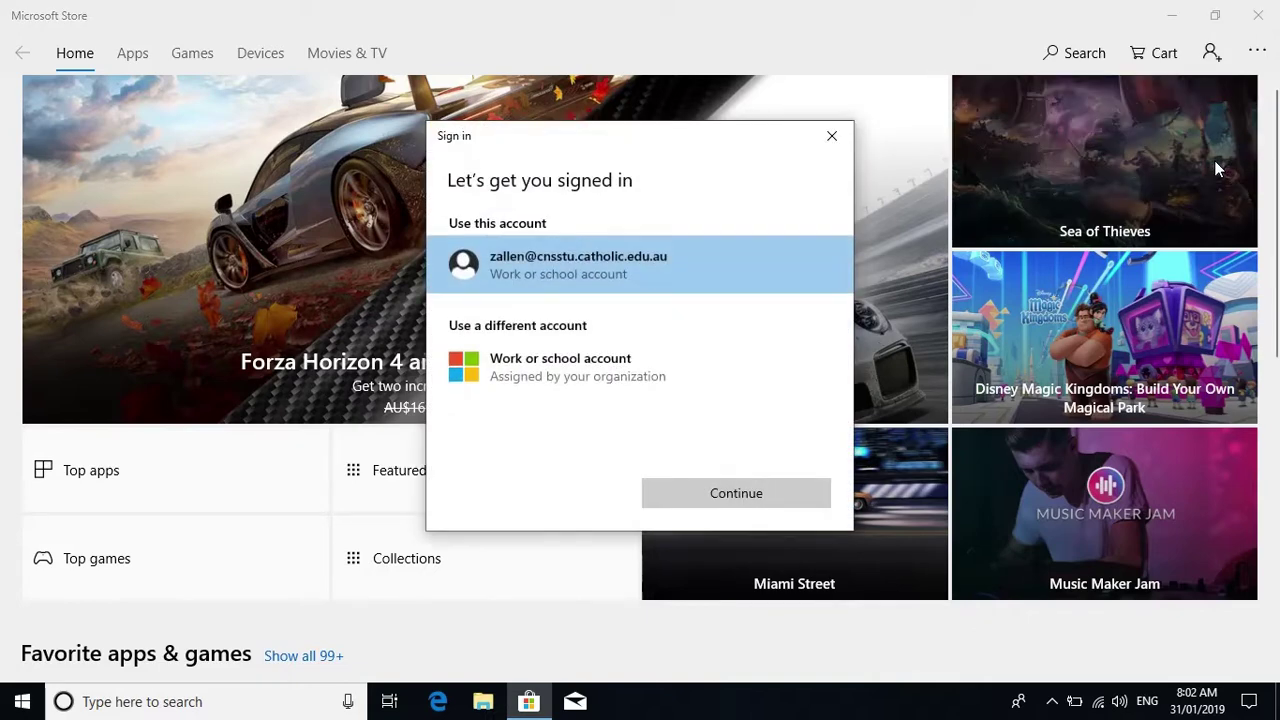
{"action": "left_click", "coordinate": [621, 261]}
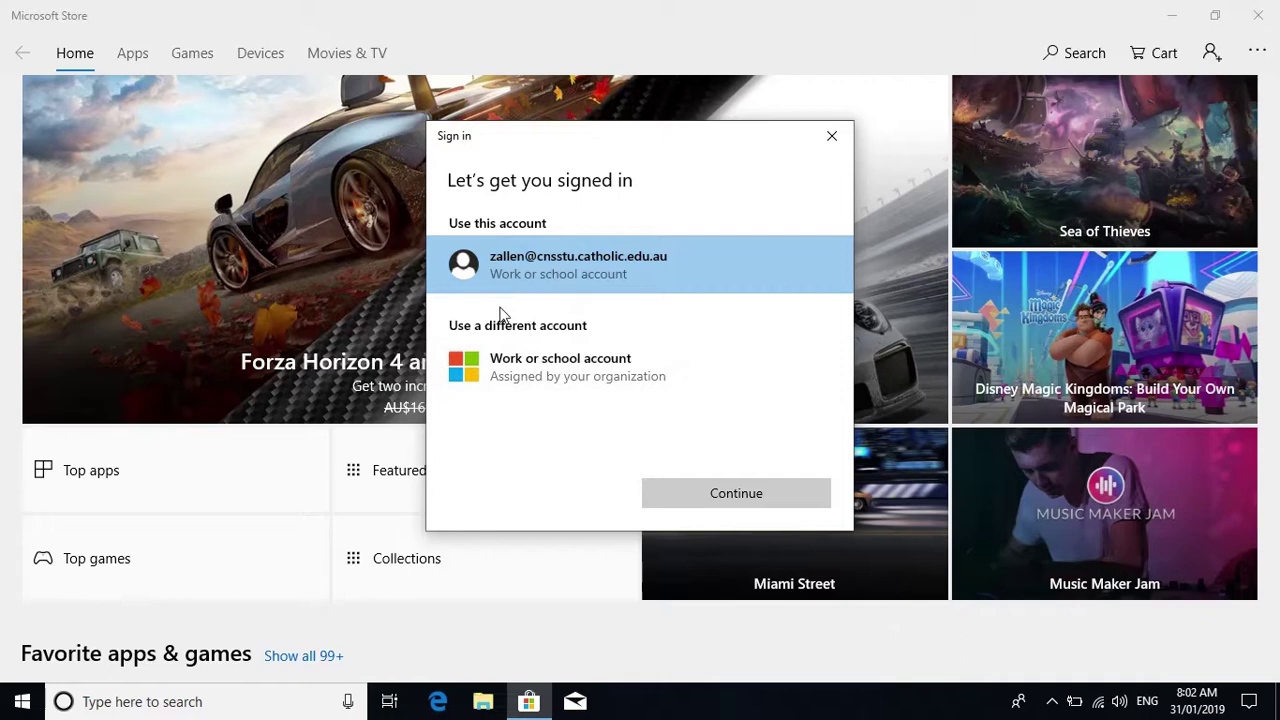
{"action": "left_click", "coordinate": [488, 362]}
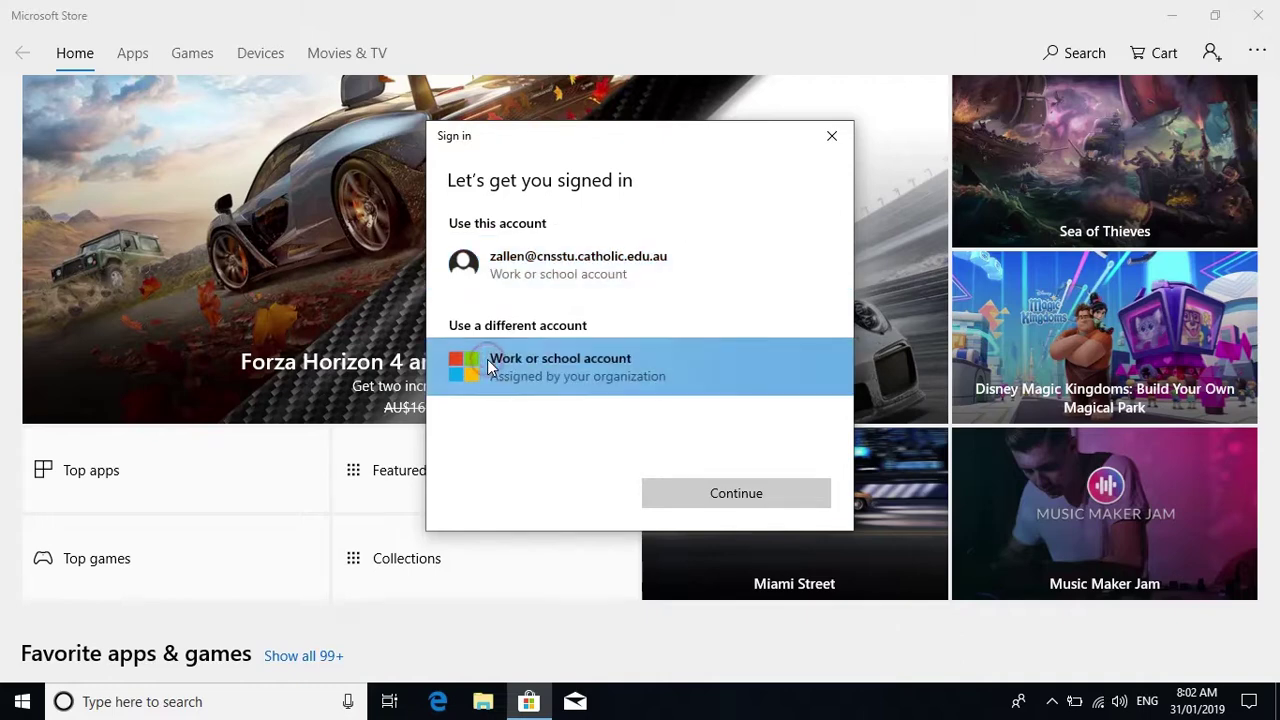
- Continue with the work or school account and submit the school e-mail address
{"action": "left_click", "coordinate": [706, 492]}
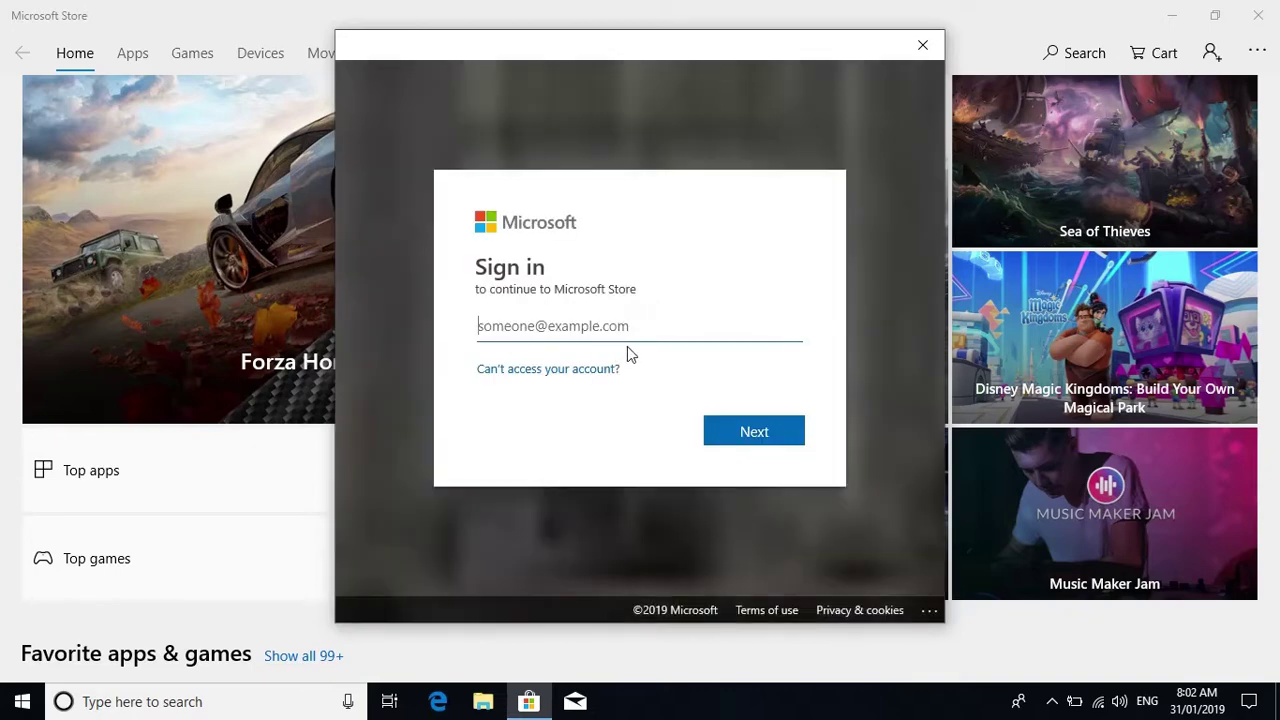
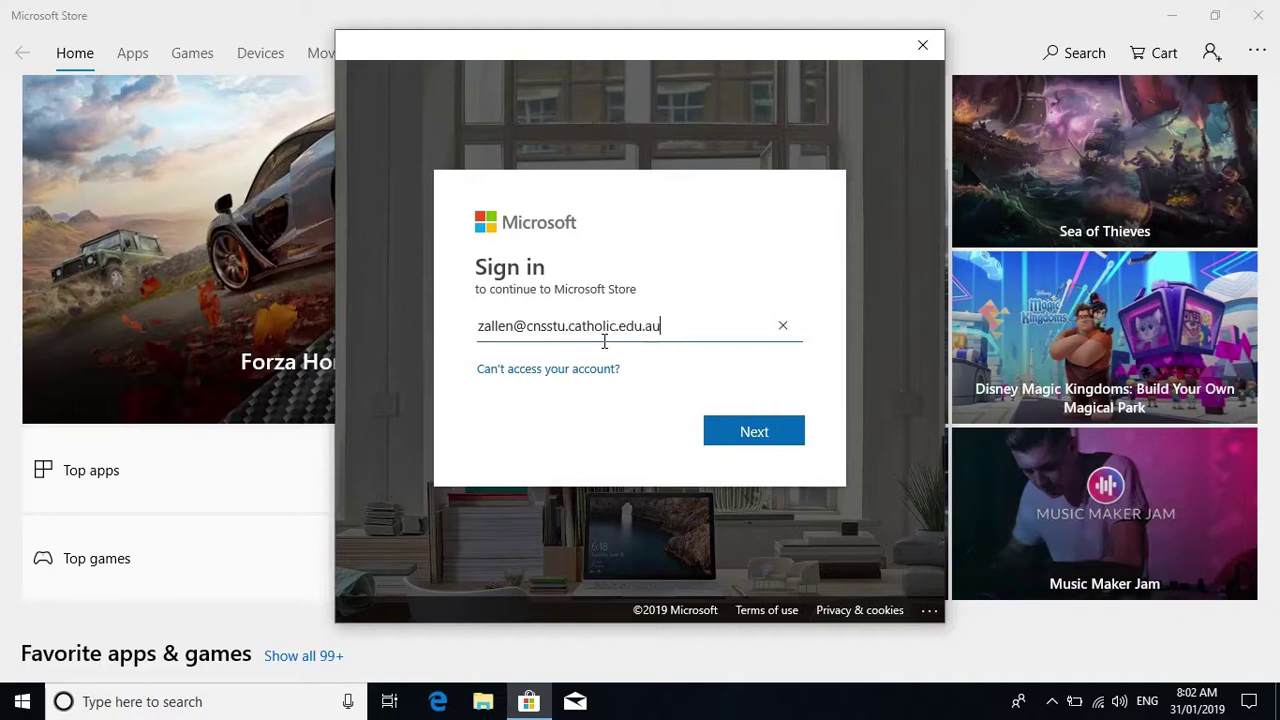
{"action": "left_click", "coordinate": [763, 440]}
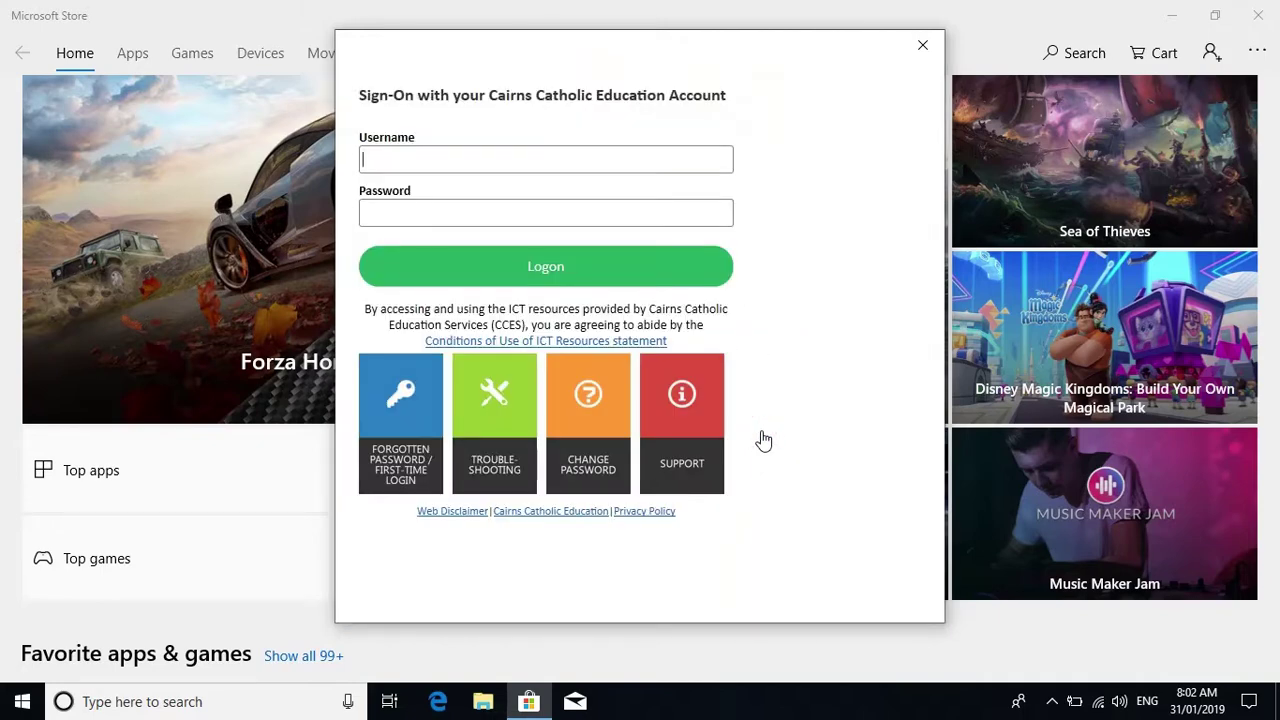
- Log on at the Cairns sign-on page with the school username and password
{"action": "key", "text": "Tab"}
{"action": "type", "text": "********"}
{"action": "left_click", "coordinate": [587, 260]}
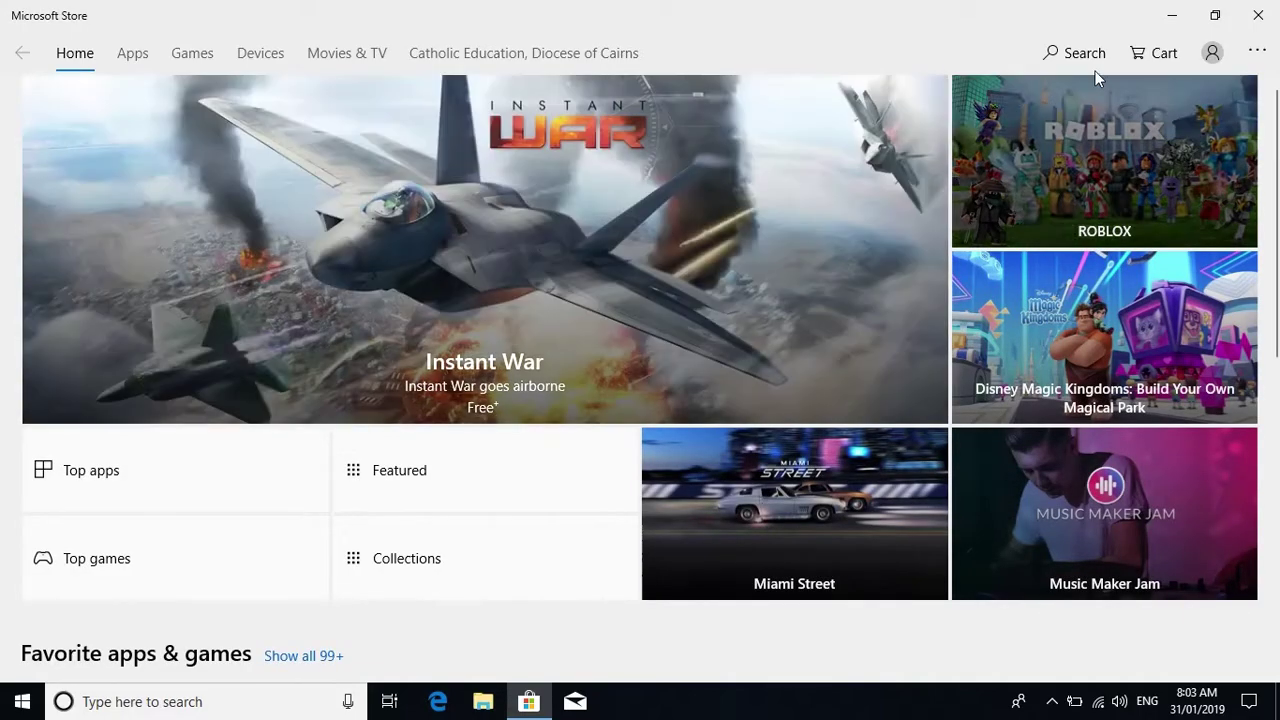
- Confirm the signed-in school account, then search the Store for Company Portal
{"action": "left_click", "coordinate": [1203, 56]}
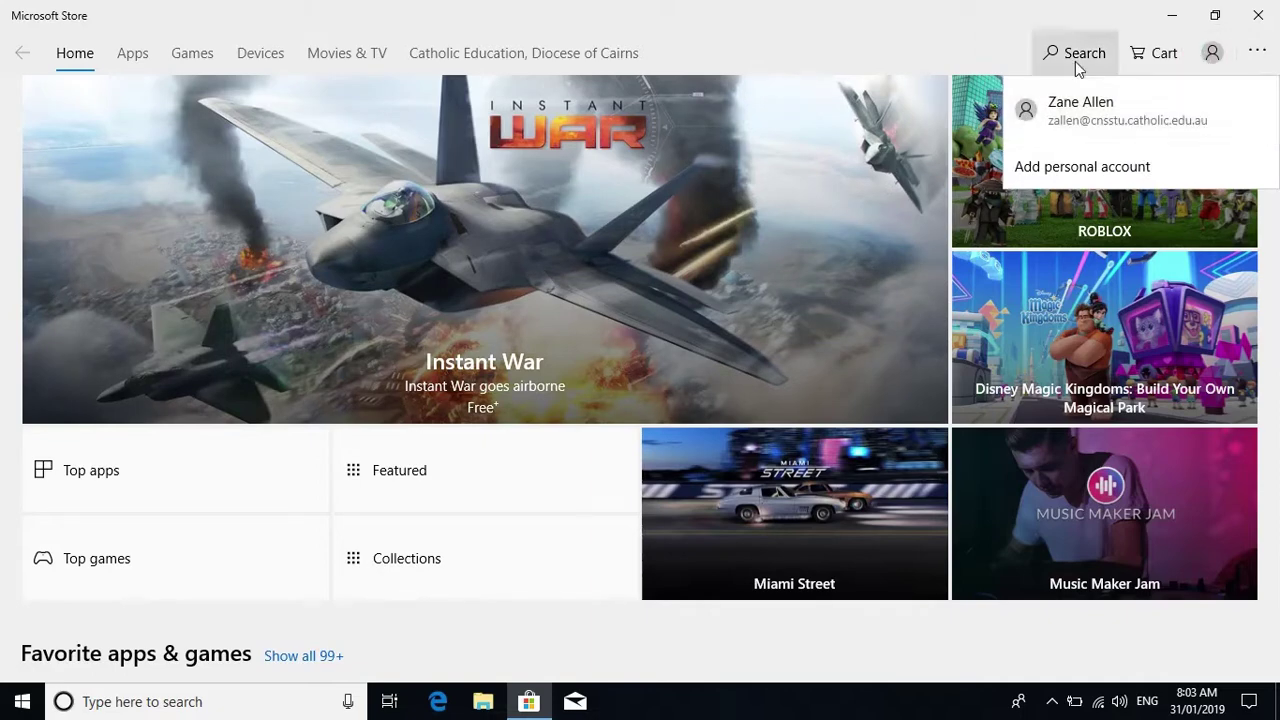
{"action": "left_click", "coordinate": [1039, 36]}
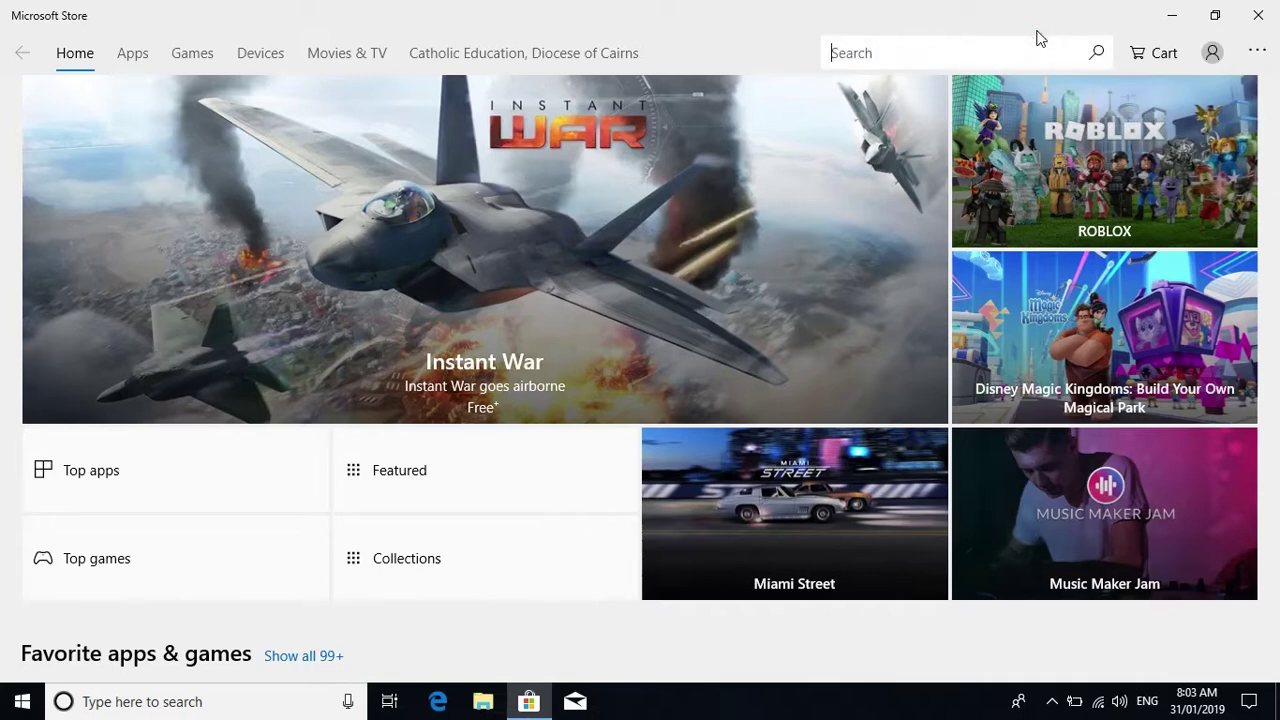
{"action": "type", "text": "company"}
{"action": "type", "text": " portfo"}
{"action": "key", "text": "Return"}
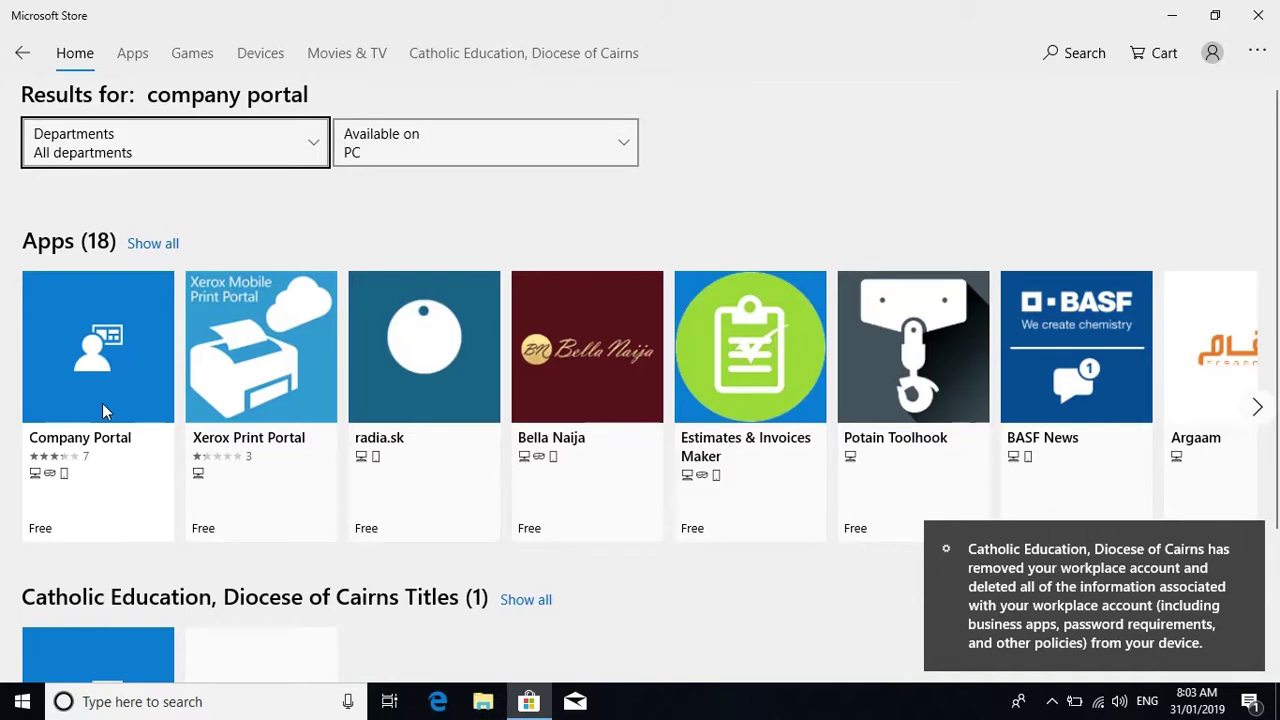
- Get the free Company Portal app, declining the Microsoft account sign-in with 'No, thanks'
{"action": "left_click", "coordinate": [102, 405]}
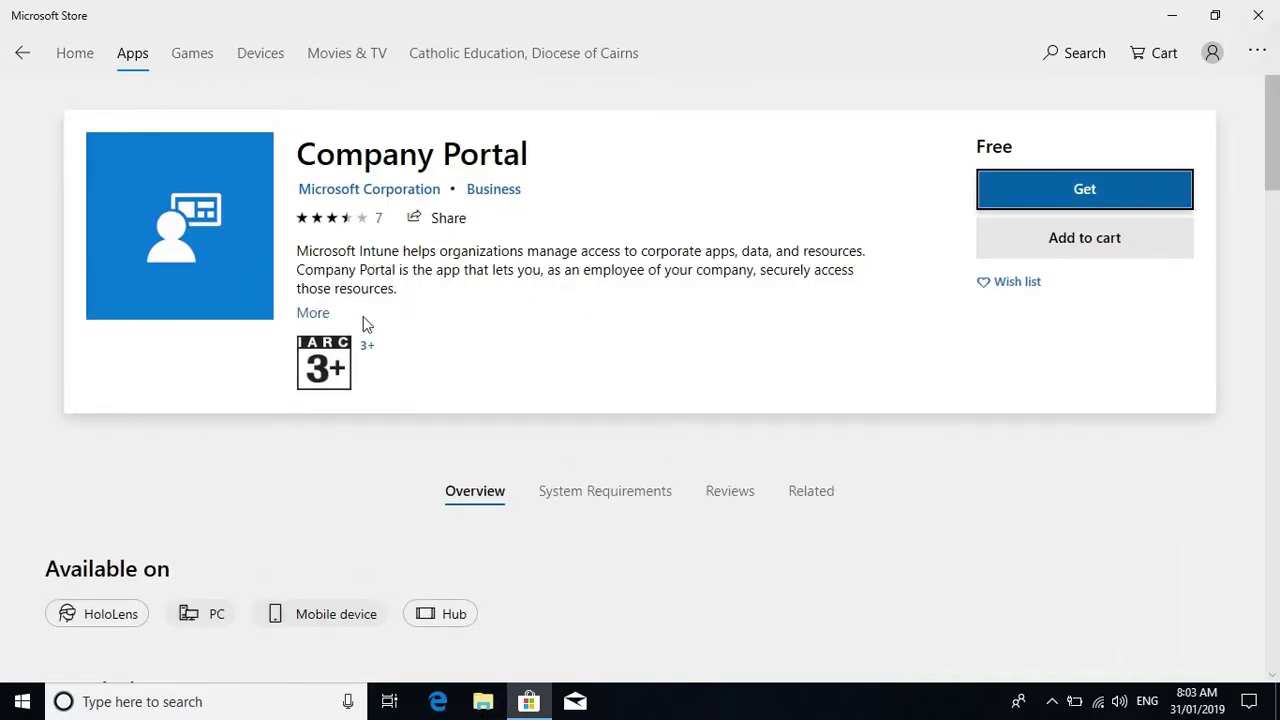
{"action": "left_click", "coordinate": [1042, 189]}
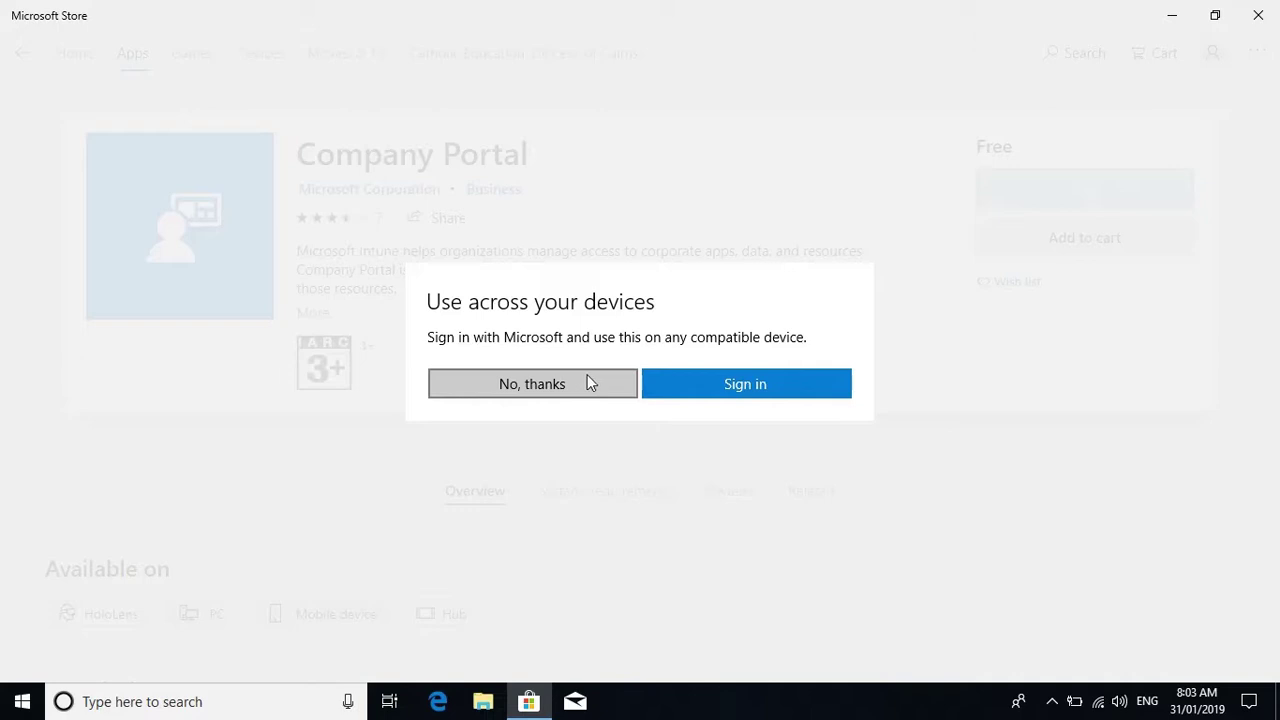
{"action": "left_click", "coordinate": [590, 383]}
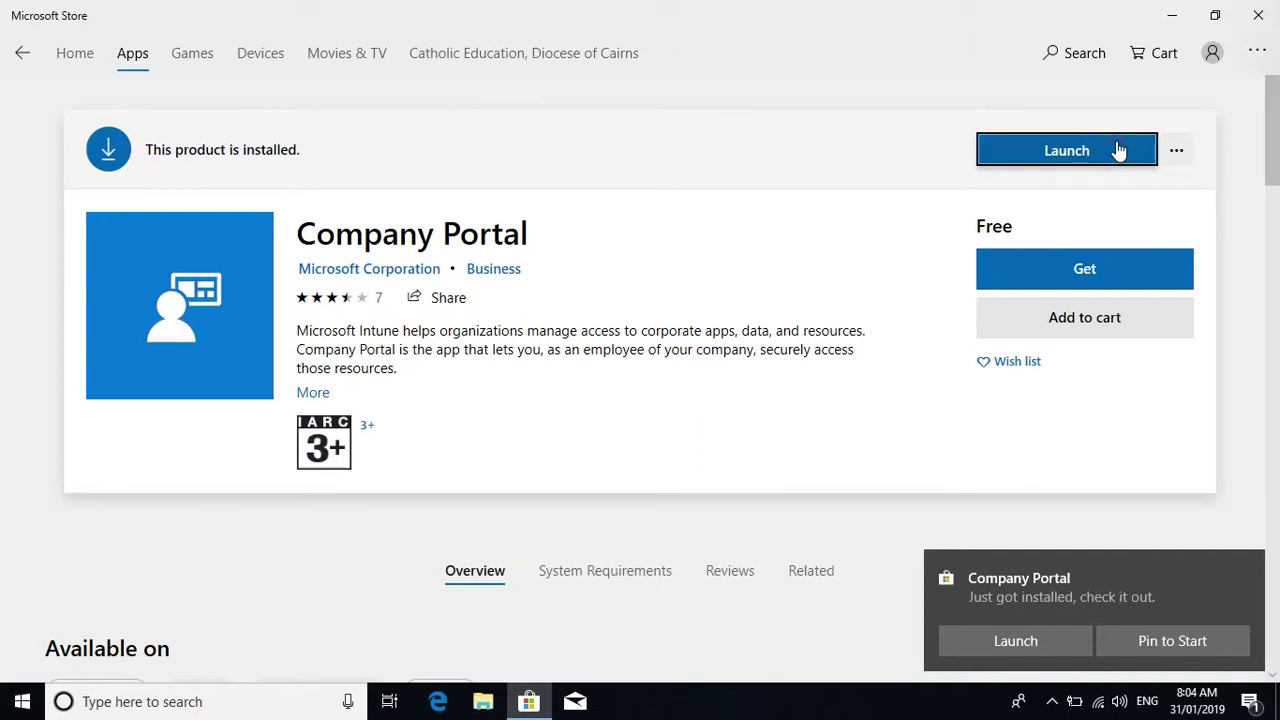
- Launch Company Portal and submit the school e-mail address
{"action": "left_click", "coordinate": [1119, 149]}
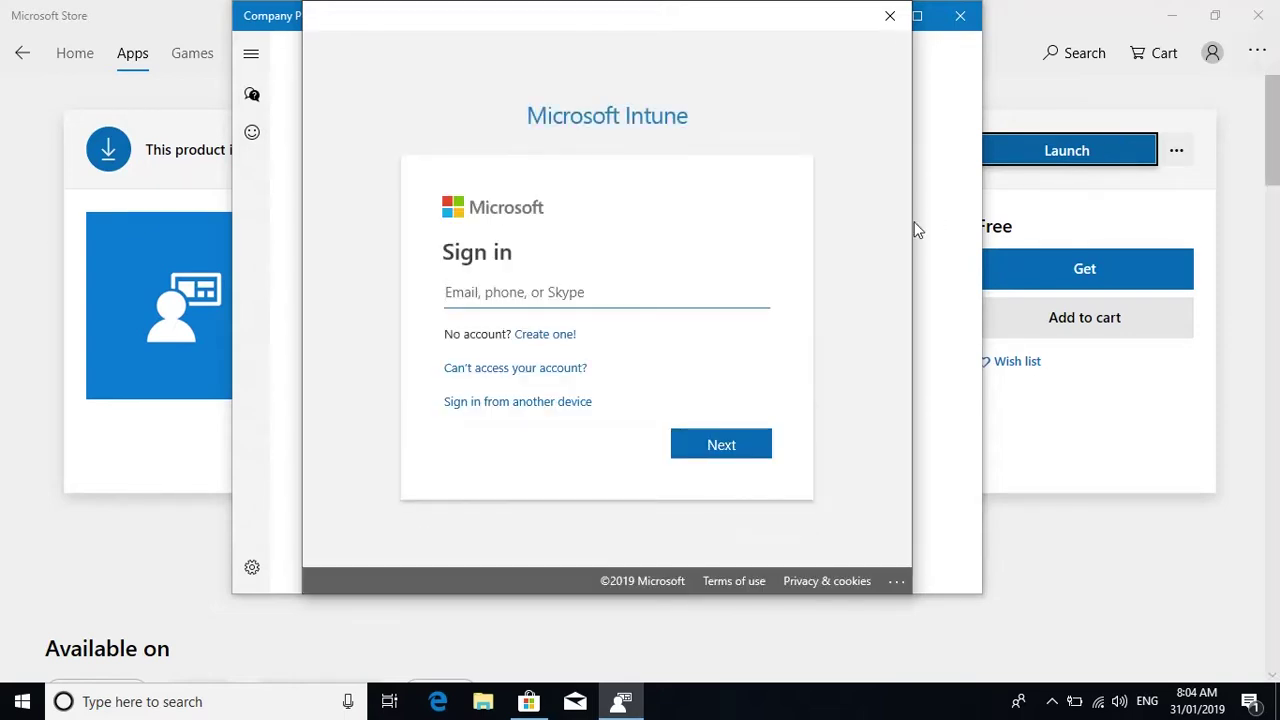
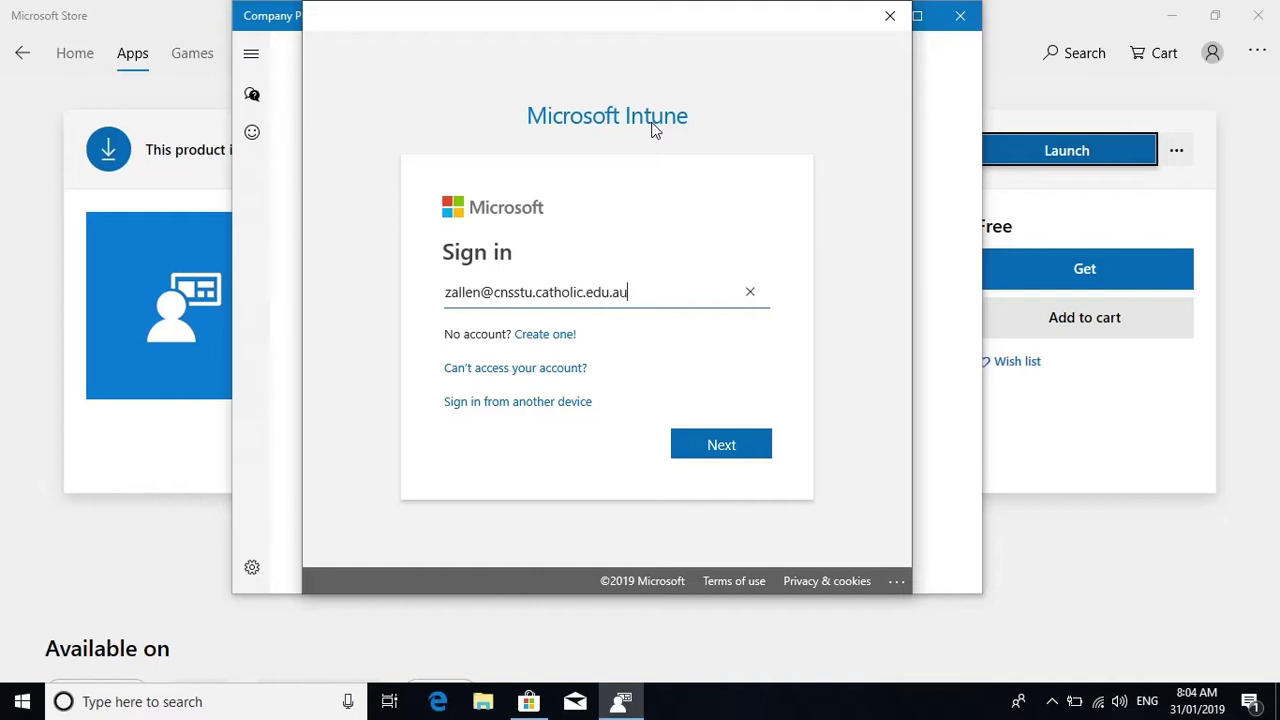
{"action": "key", "text": "Return"}
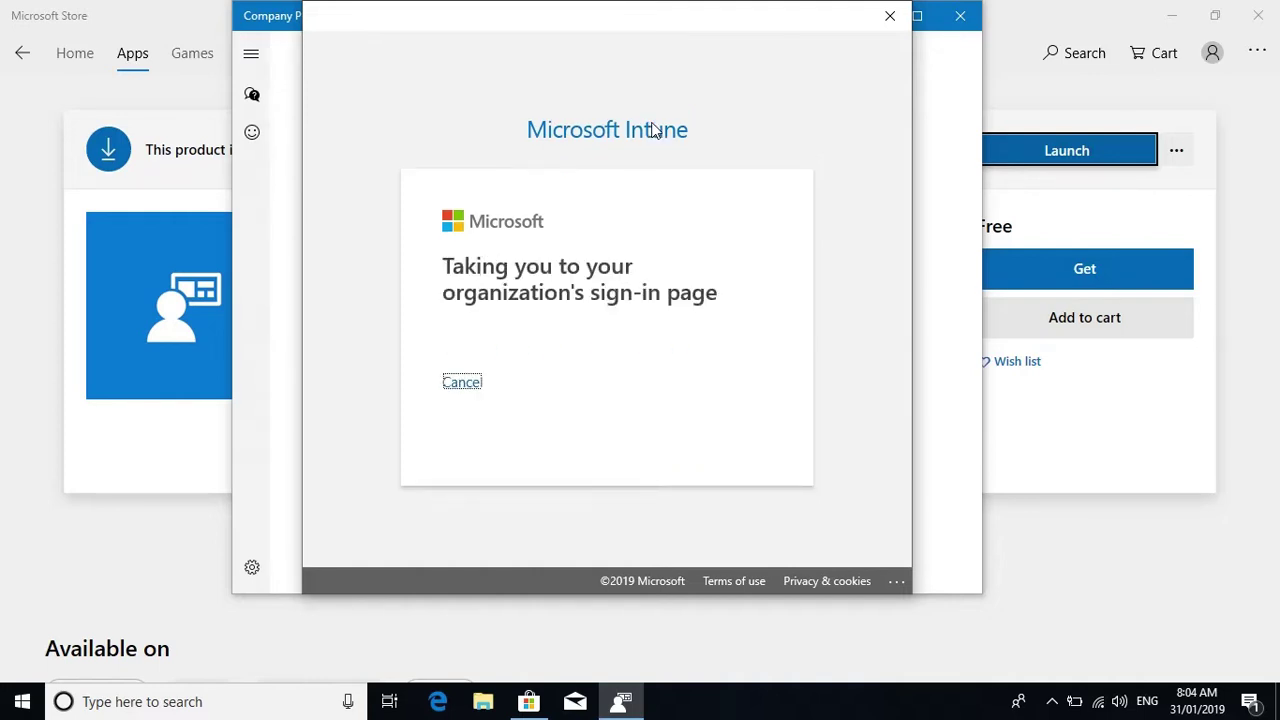
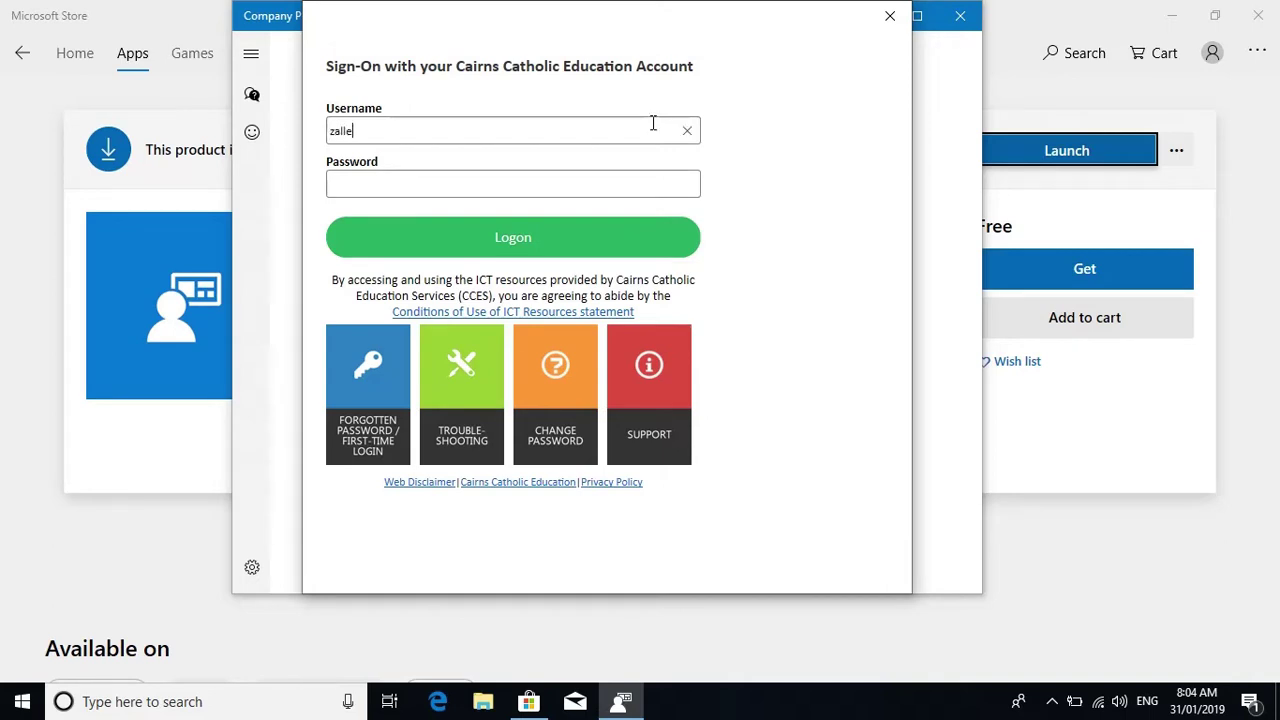
- Sign in on the organisation's page with the school username and password
{"action": "key", "text": "Tab"}
{"action": "type", "text": "•••••••••"}
{"action": "key", "text": "Return"}
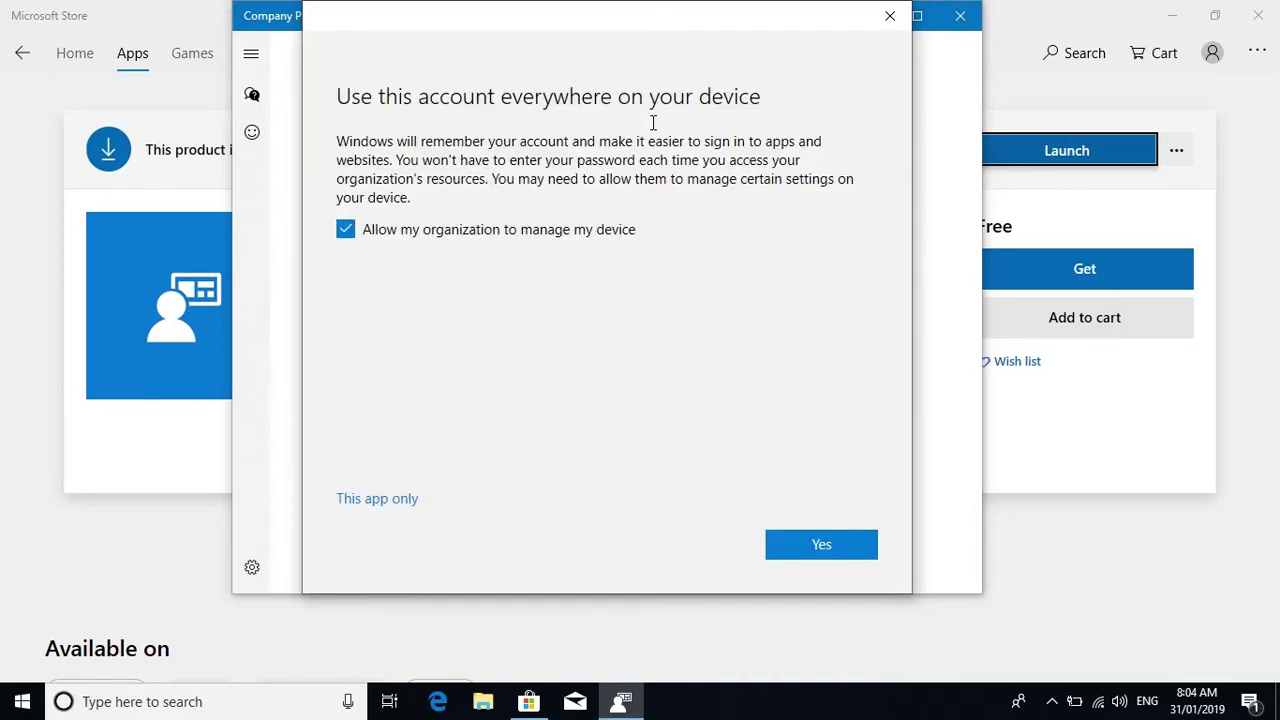
- Accept using the school account everywhere with device management, then finish with Done
{"action": "left_click", "coordinate": [790, 546]}
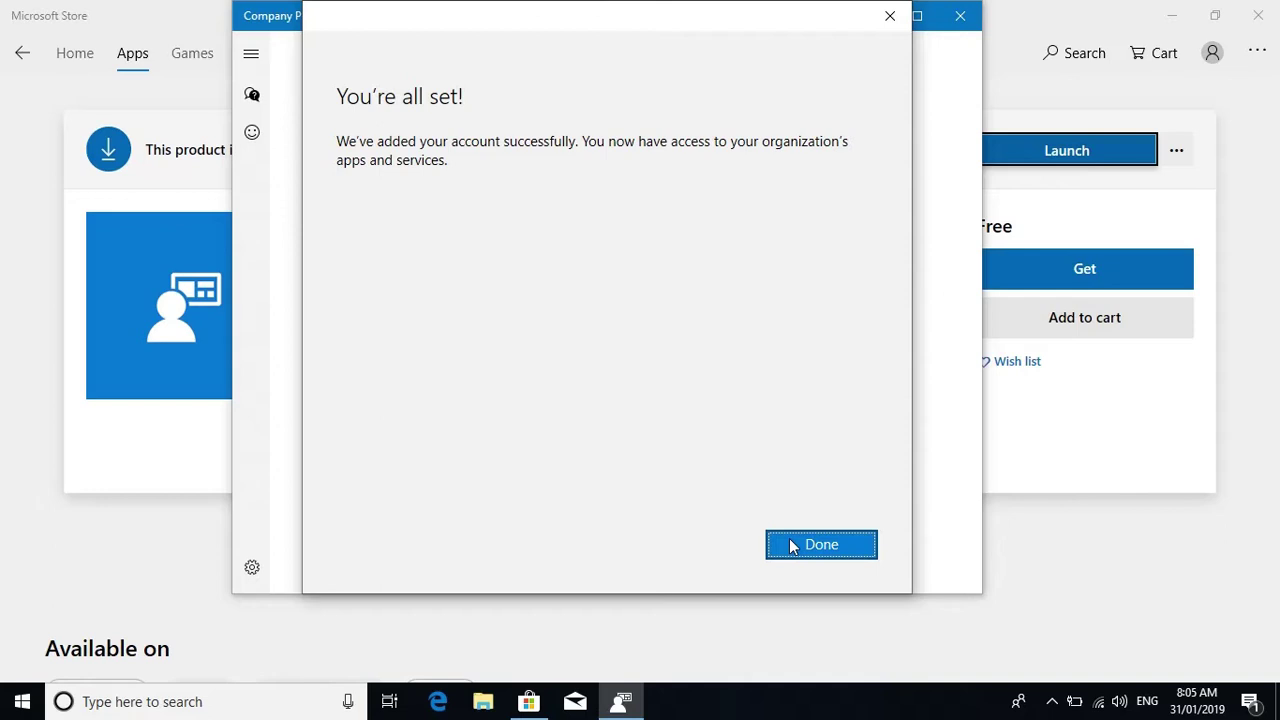
{"action": "left_click", "coordinate": [790, 545]}
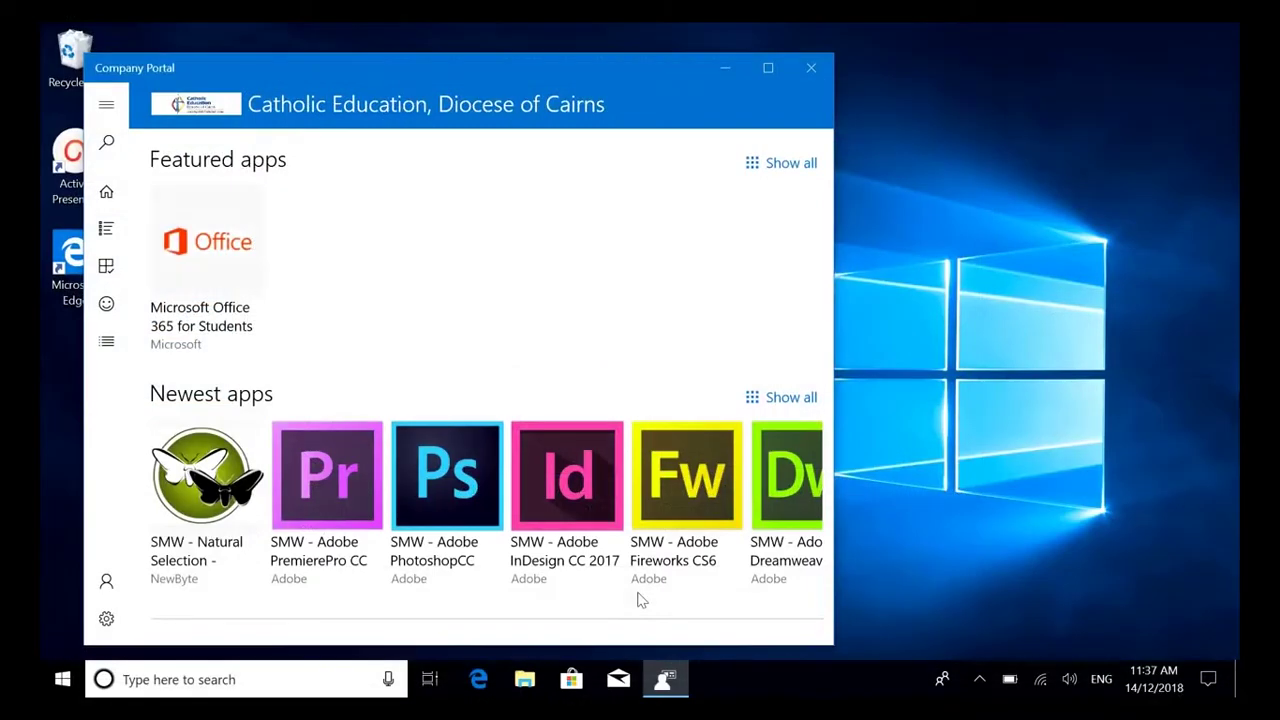
- Browse All apps, confirm none are Installed, then open SMW - Adobe PhotoshopCC 2017 details
{"action": "scroll", "coordinate": [694, 565], "scroll_direction": "down", "scroll_amount": 3}
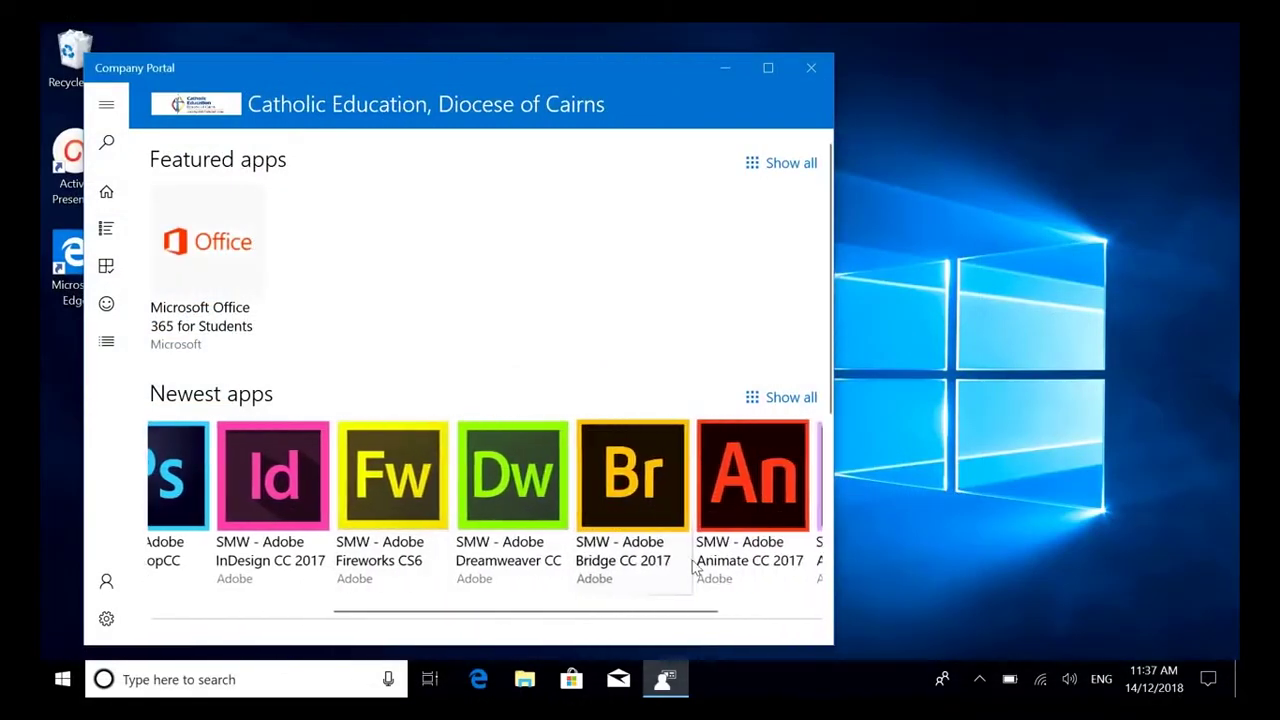
{"action": "scroll", "coordinate": [694, 565], "scroll_direction": "down", "scroll_amount": 2}
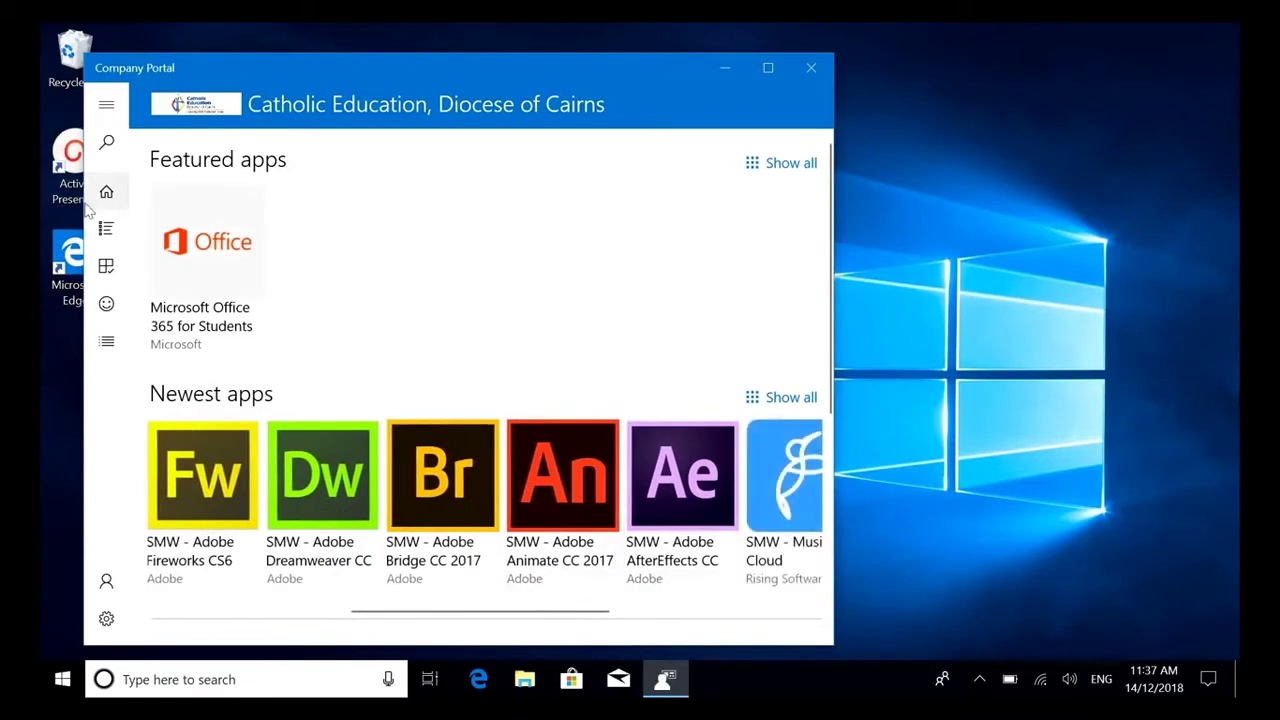
{"action": "left_click", "coordinate": [107, 232]}
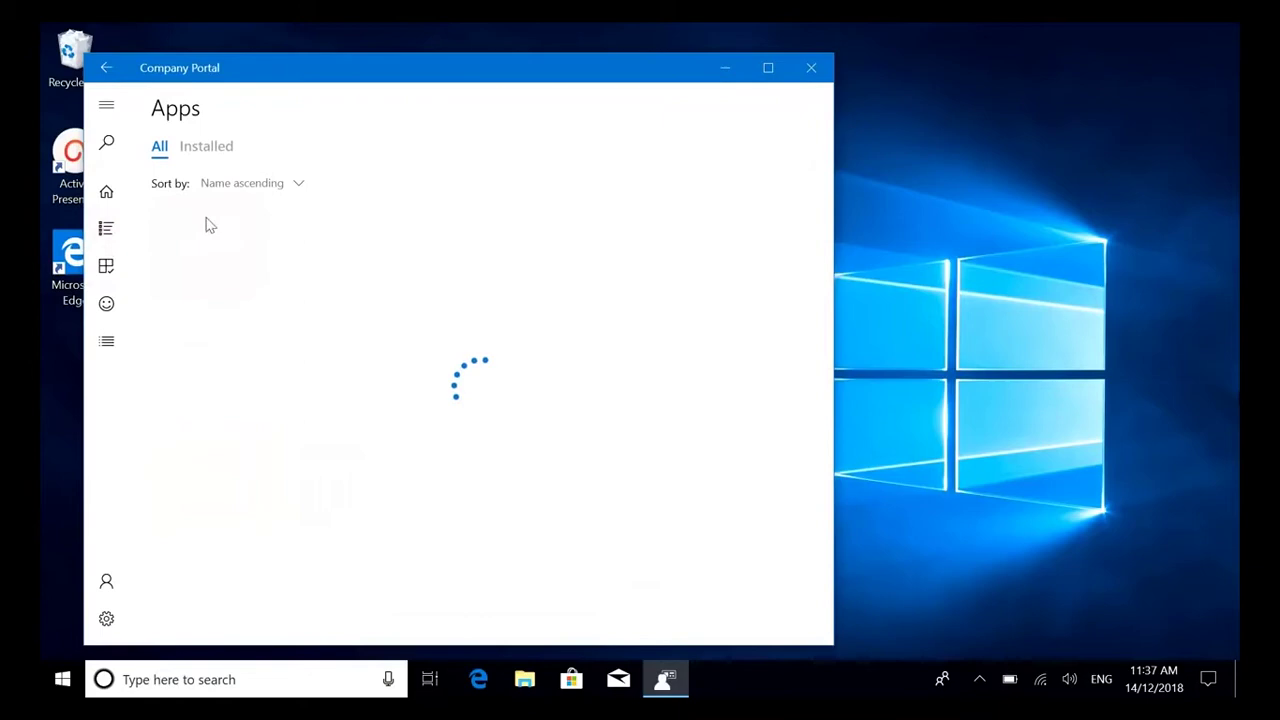
{"action": "left_click", "coordinate": [207, 148]}
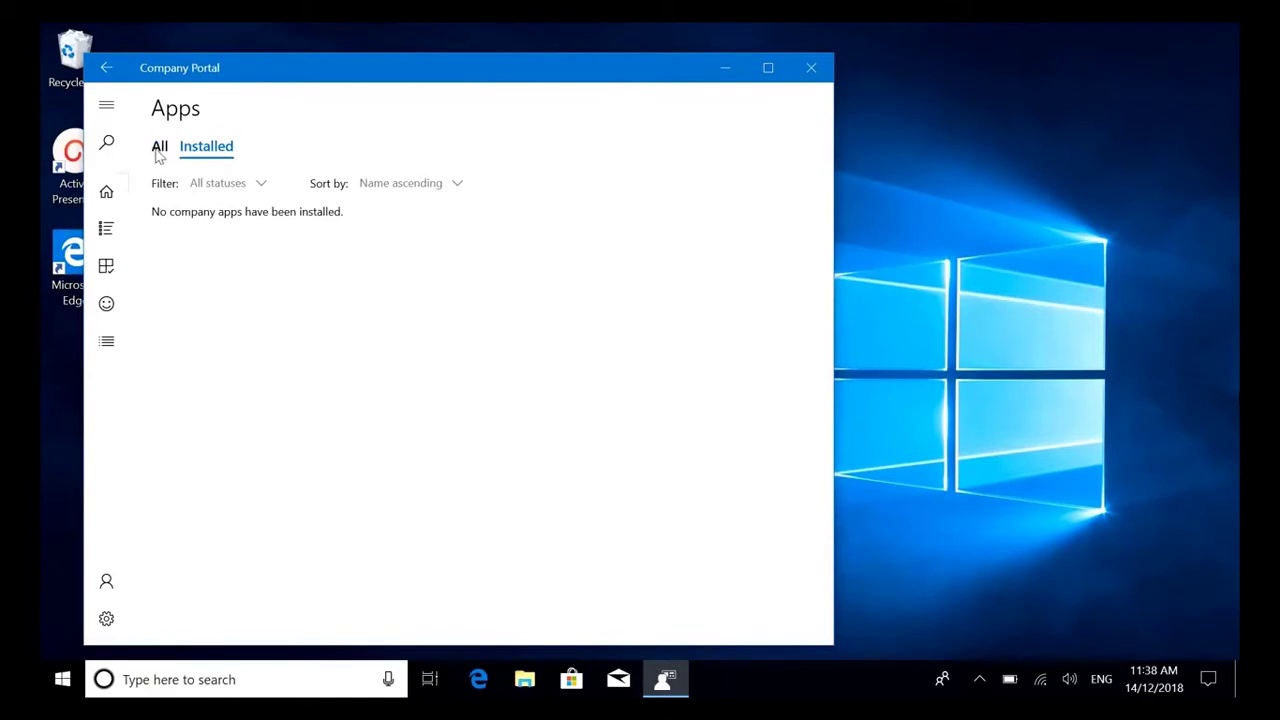
{"action": "left_click", "coordinate": [158, 150]}
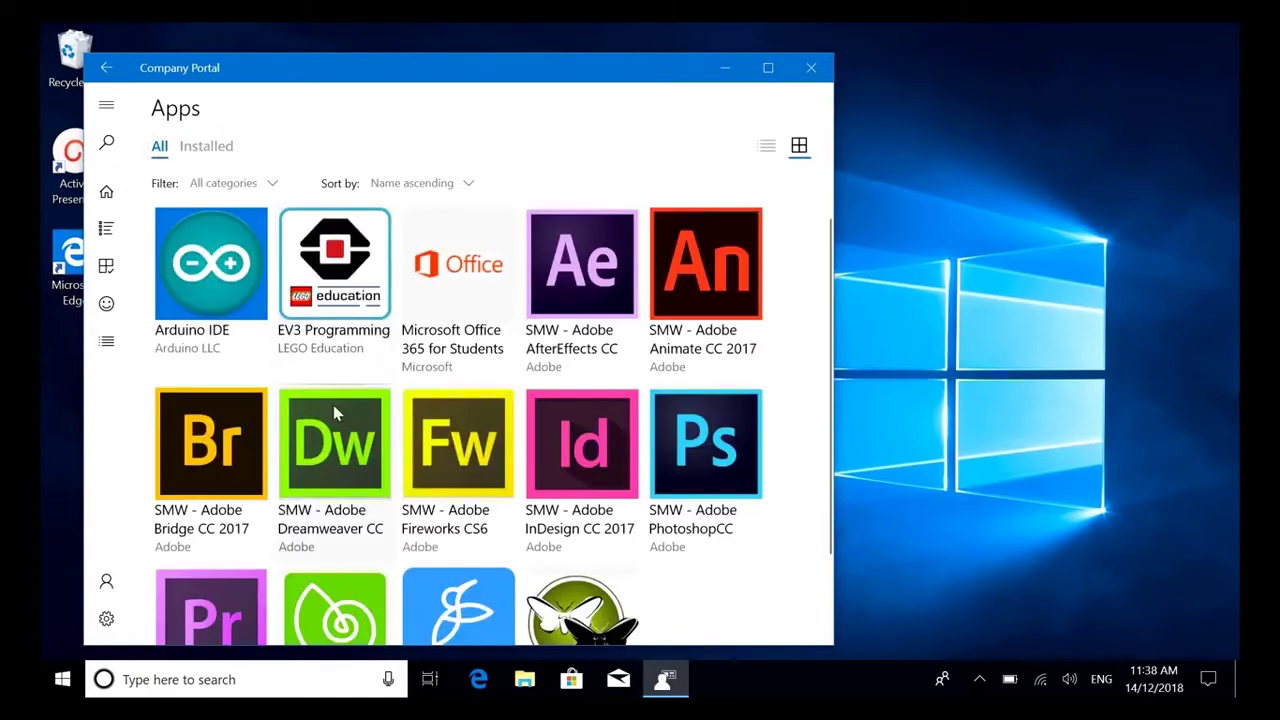
{"action": "left_click", "coordinate": [981, 683]}
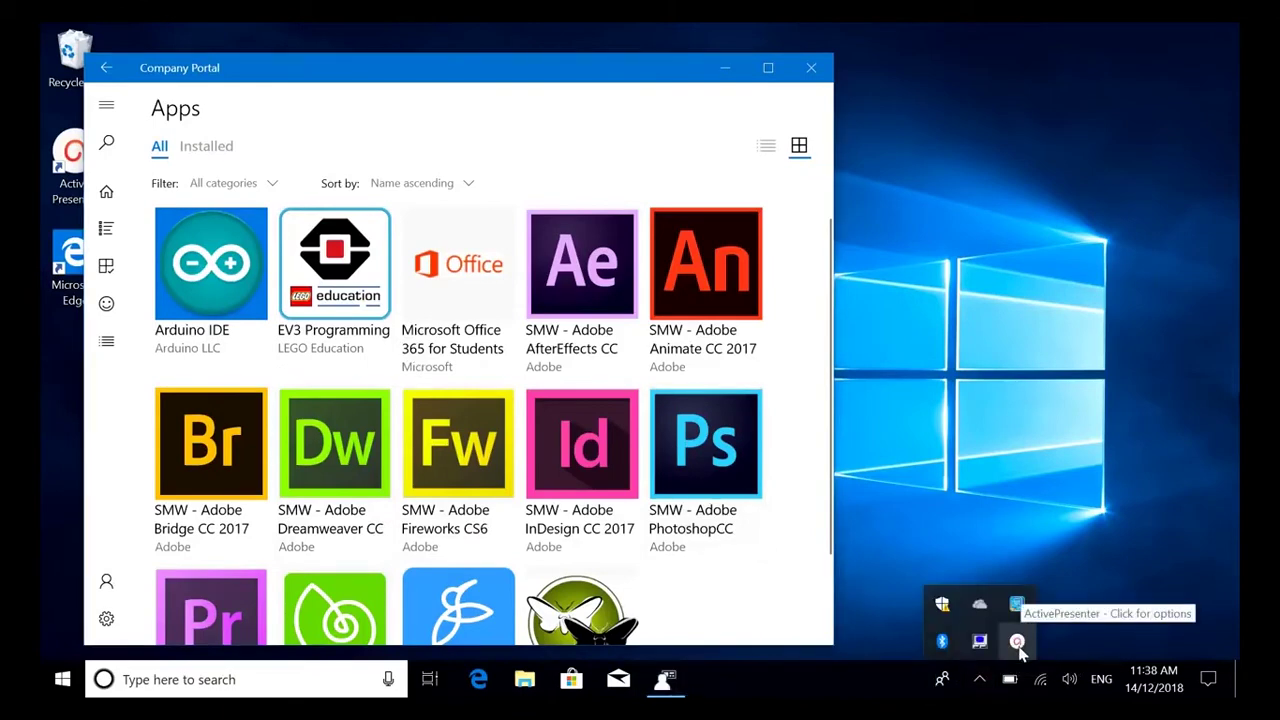
{"action": "left_click", "coordinate": [1017, 645]}
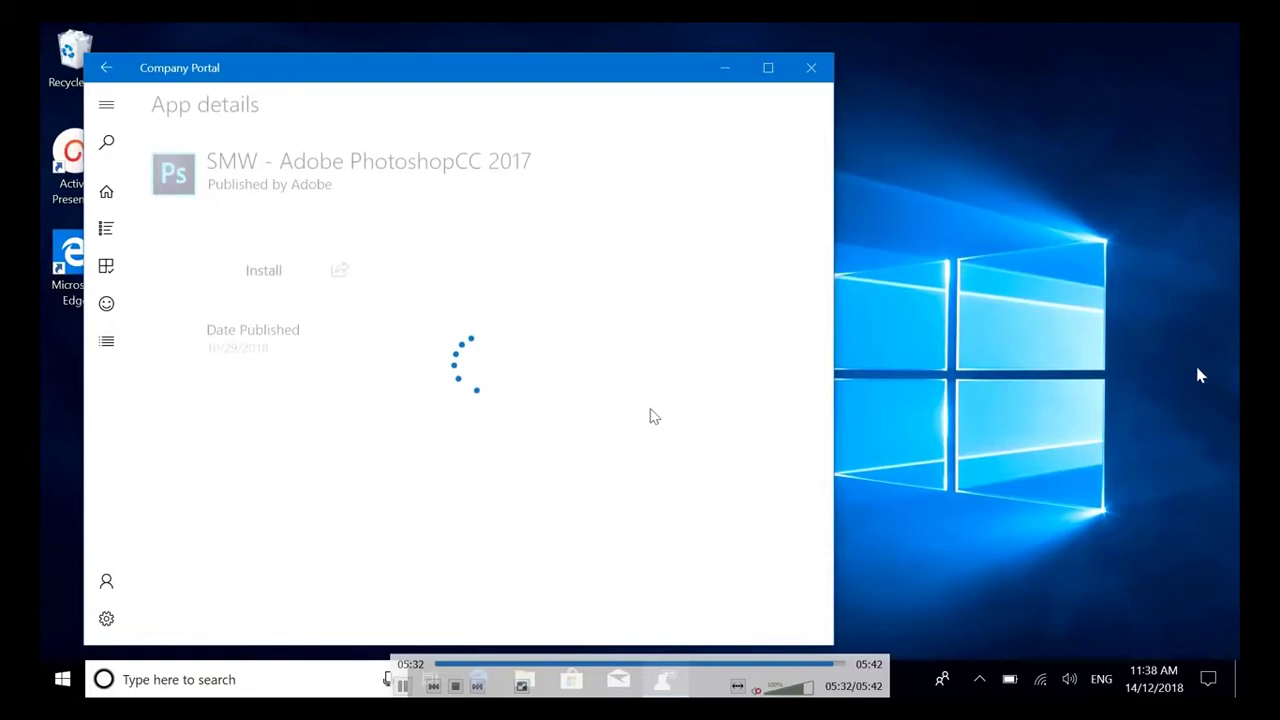